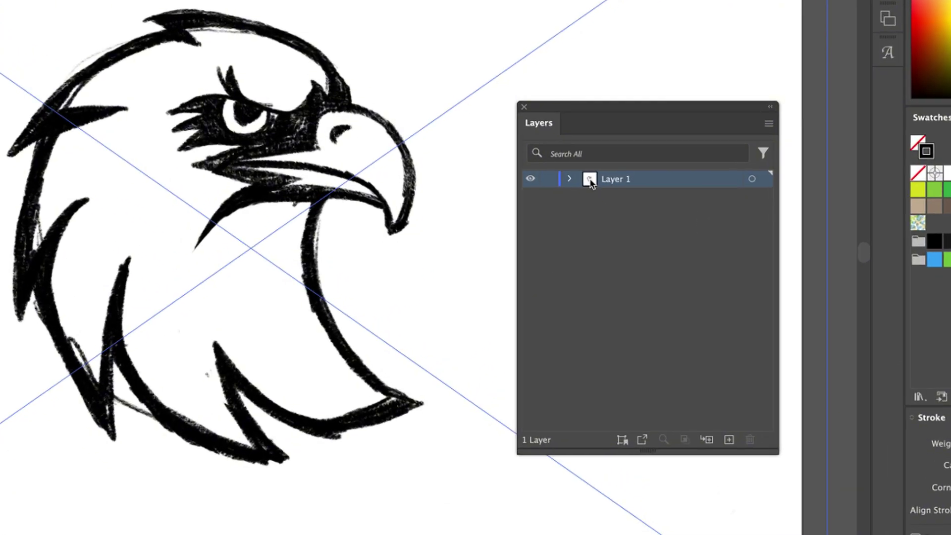
- Rename Layer 1 to Sketch as a 50% dimmed template, then add a new layer above it
double_click(589, 182)
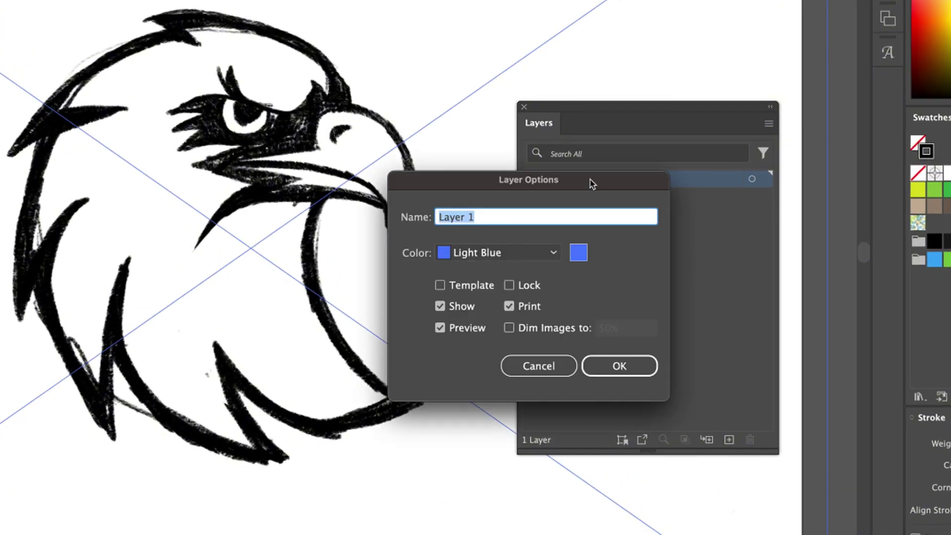
type("Sketch")
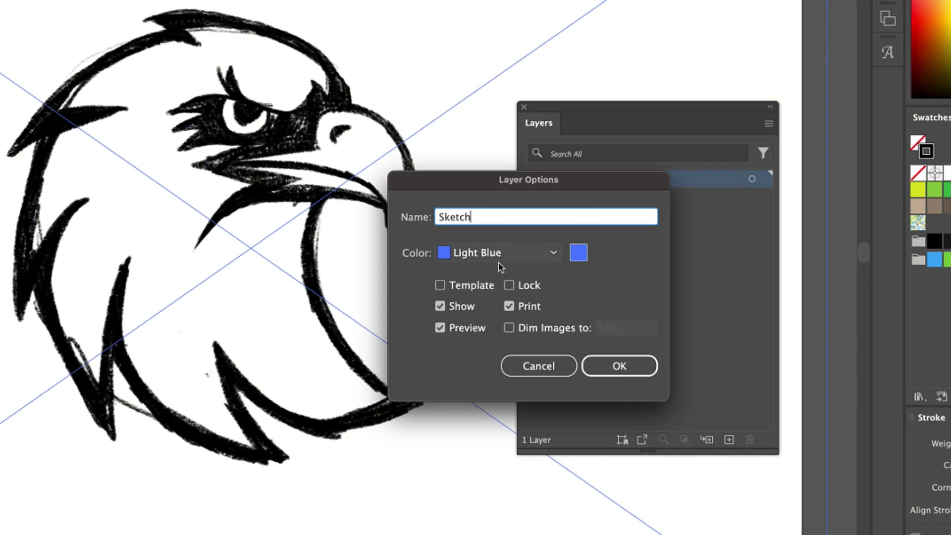
left_click(440, 285)
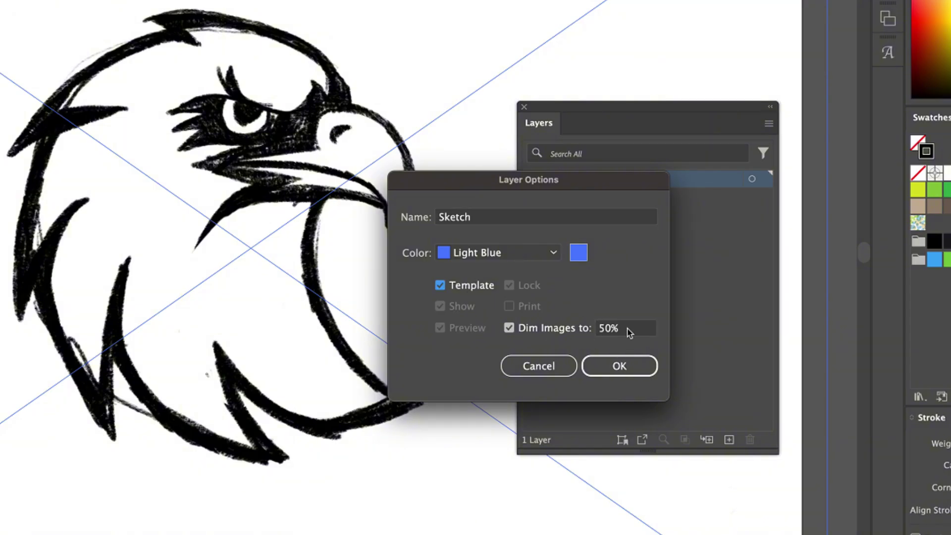
left_click(619, 365)
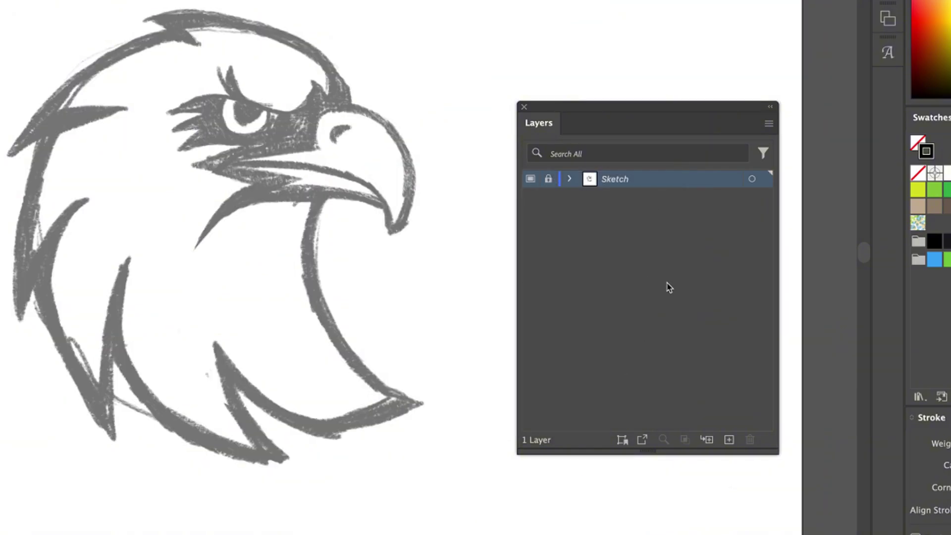
left_click(732, 444)
double_click(617, 179)
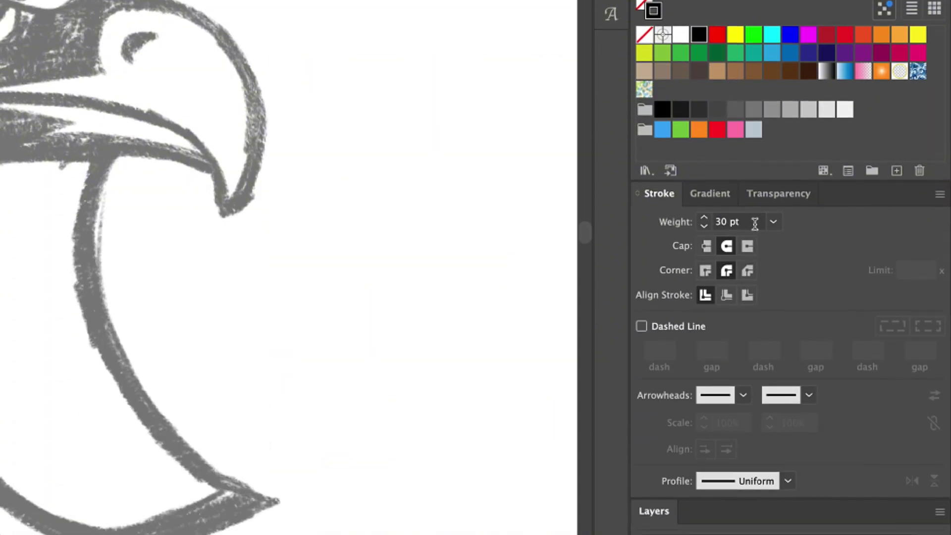
- Name the layer Logo Design, set the stroke weight to 4 pt, and pick the Pen tool
left_click(668, 222)
type("4")
key("Return")
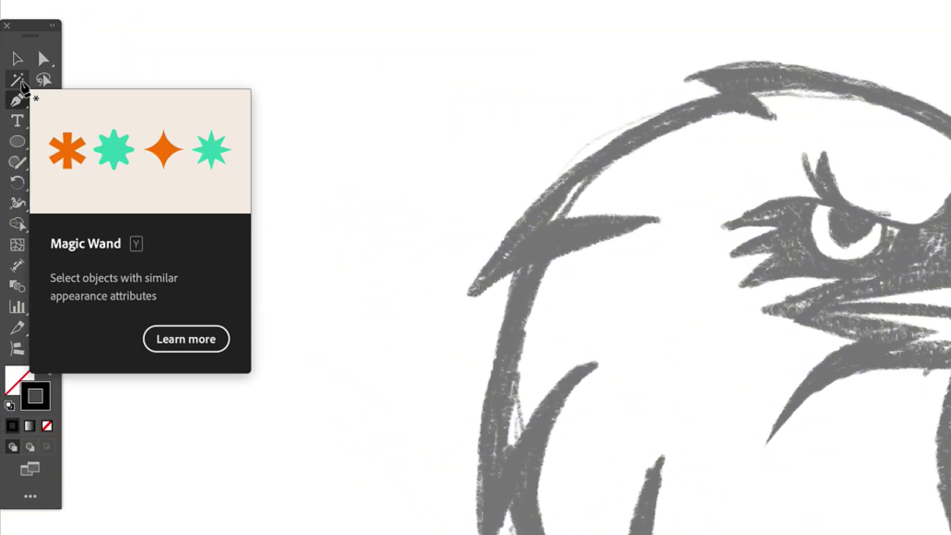
left_click(18, 103)
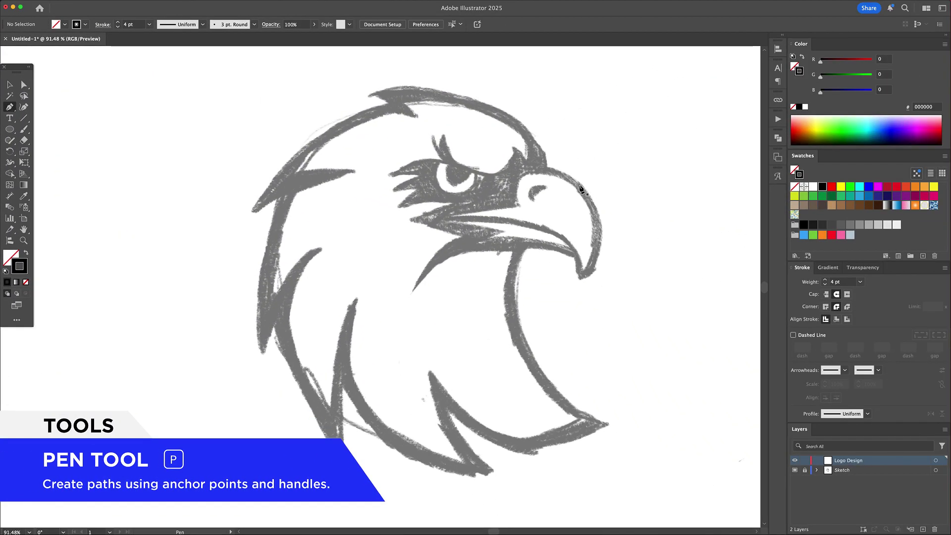
- Zoom in and draw the crown arc from the head top to above the beak
key("z")
left_click_drag(480, 133, 550, 119)
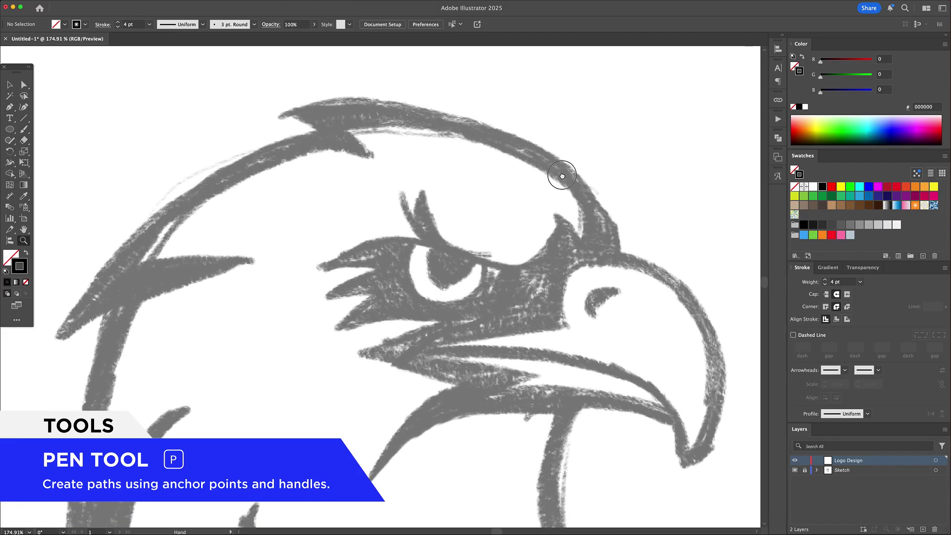
key("p")
left_click(623, 278)
left_click(280, 140)
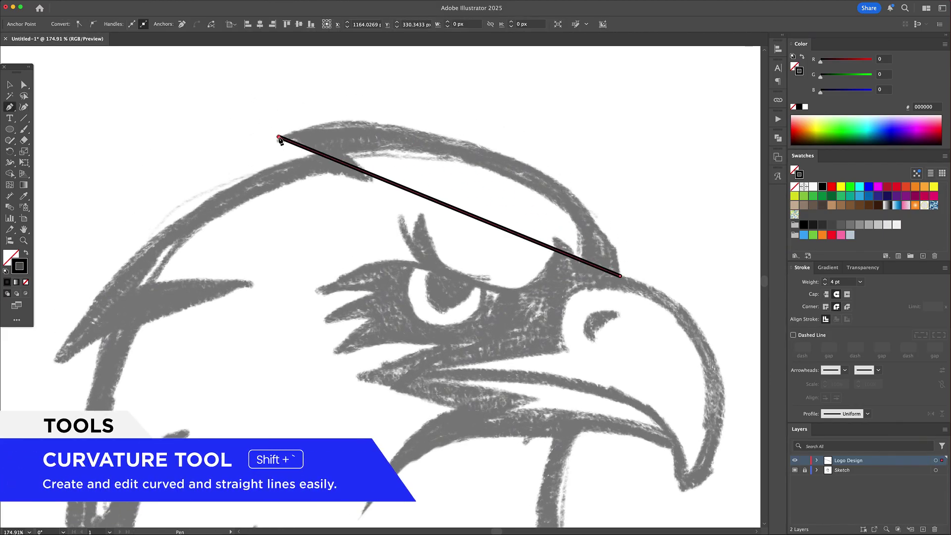
key("v")
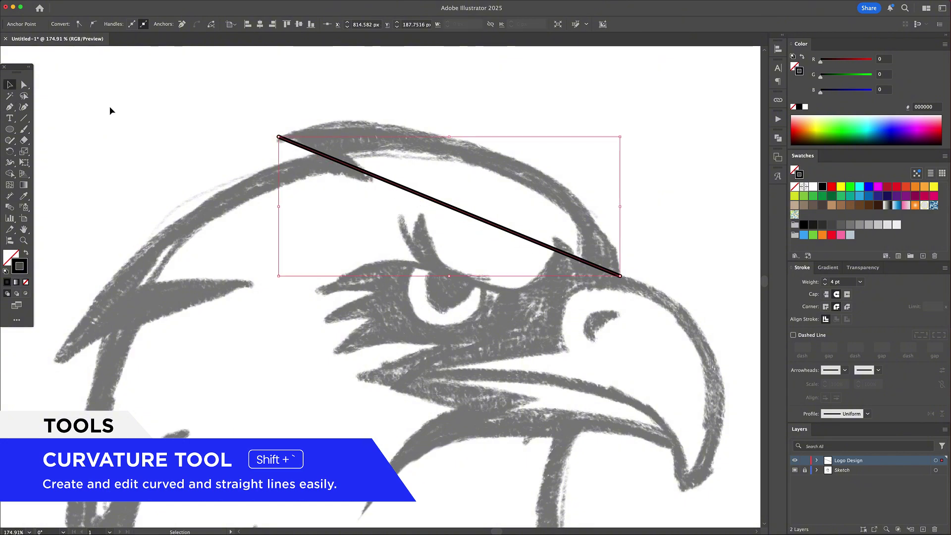
key("shift+grave")
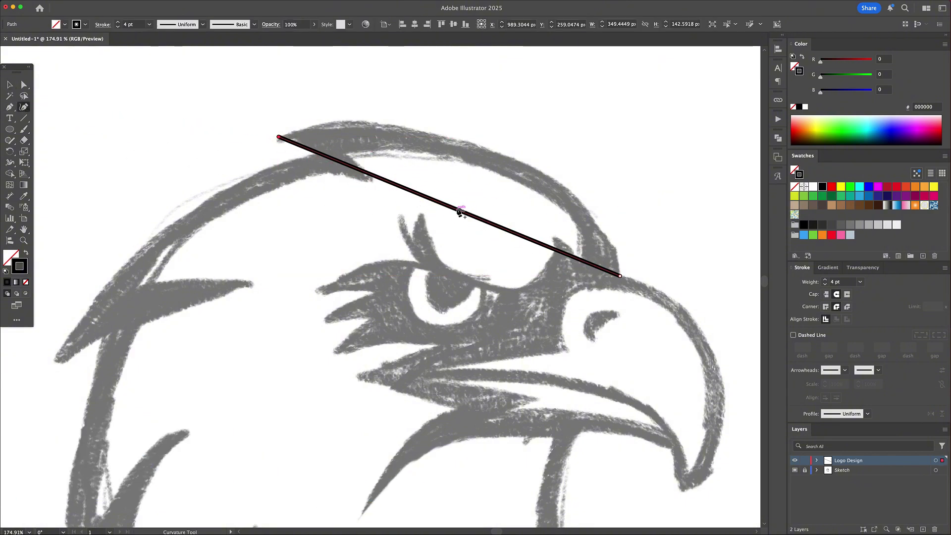
left_click_drag(460, 211, 535, 165)
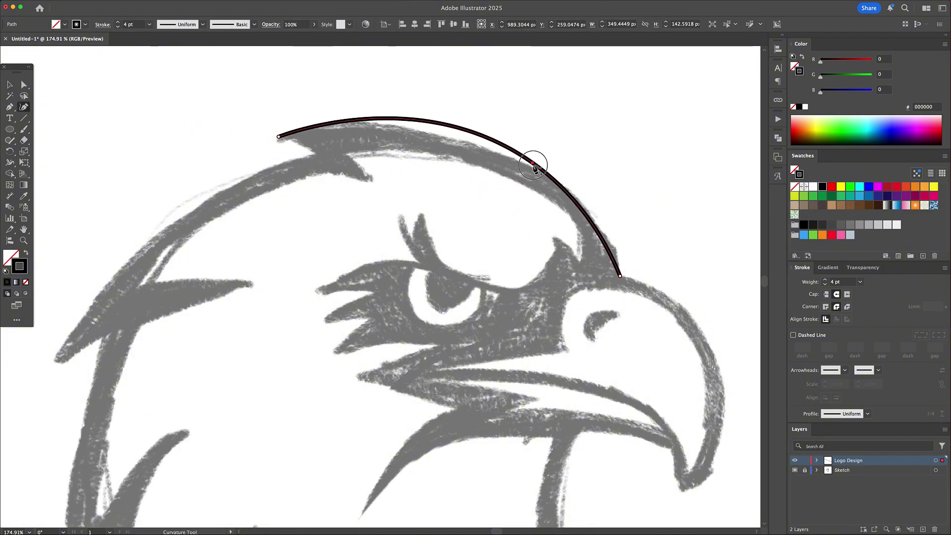
- Extend the outline down the back of the head with feather notches and tips
key("p")
left_click(281, 141)
left_click(319, 159)
left_click_drag(223, 371, 475, 313)
left_click(312, 301)
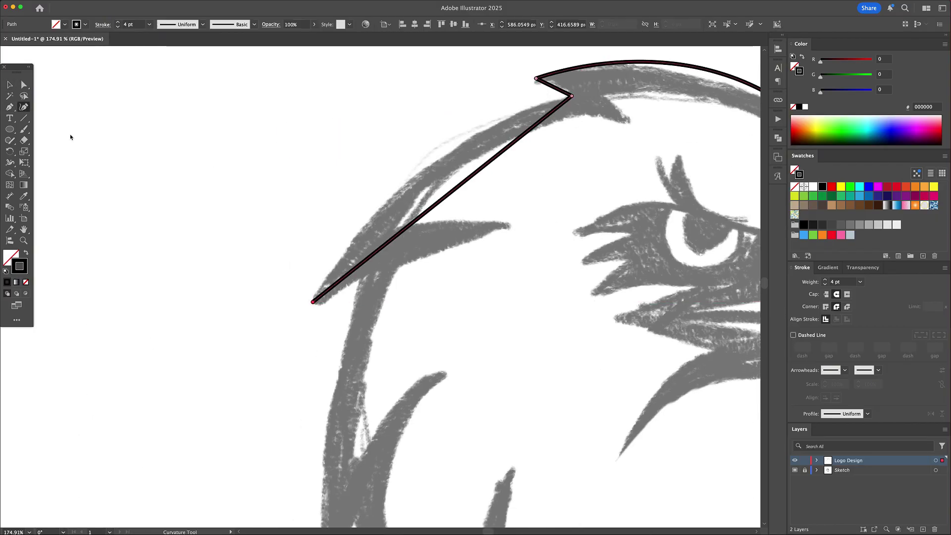
left_click_drag(446, 200, 401, 183)
key("p")
left_click(362, 280)
left_click_drag(362, 281, 343, 75)
left_click(340, 357)
- Trace the lower neck feathers, curving each notch and tip to the sketch
key("shift+grave")
left_click_drag(338, 223, 327, 213)
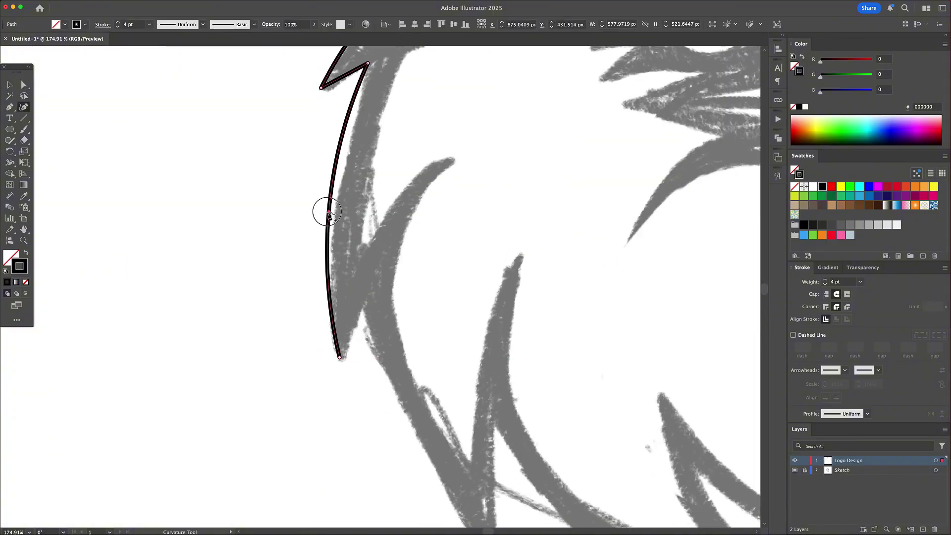
left_click(369, 338)
left_click_drag(379, 357, 313, 177)
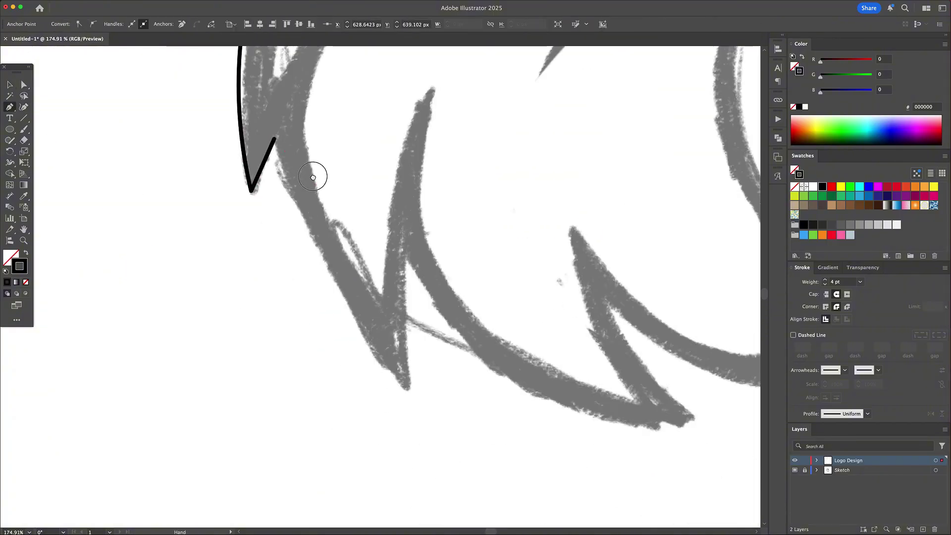
left_click(406, 393)
key("shift+grave")
left_click_drag(338, 263, 319, 256)
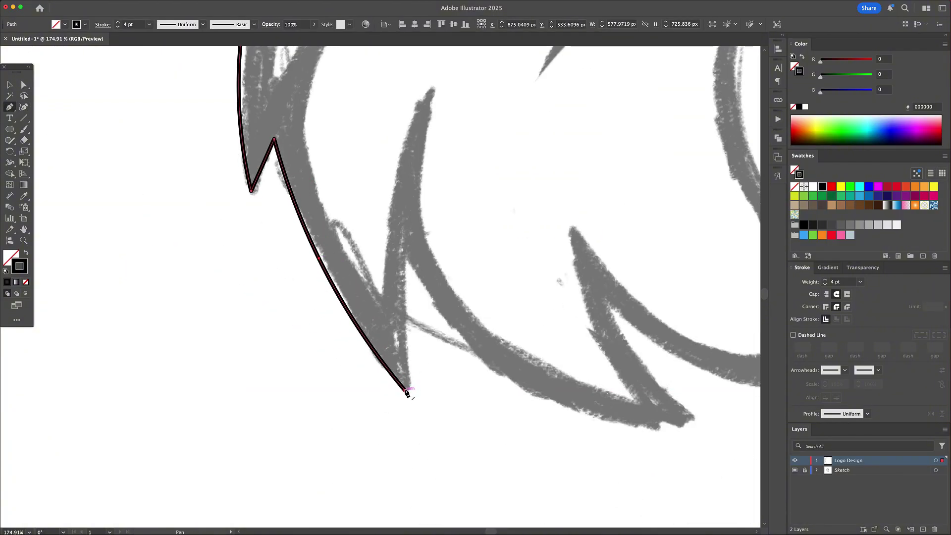
left_click(406, 262)
key("shift+grave")
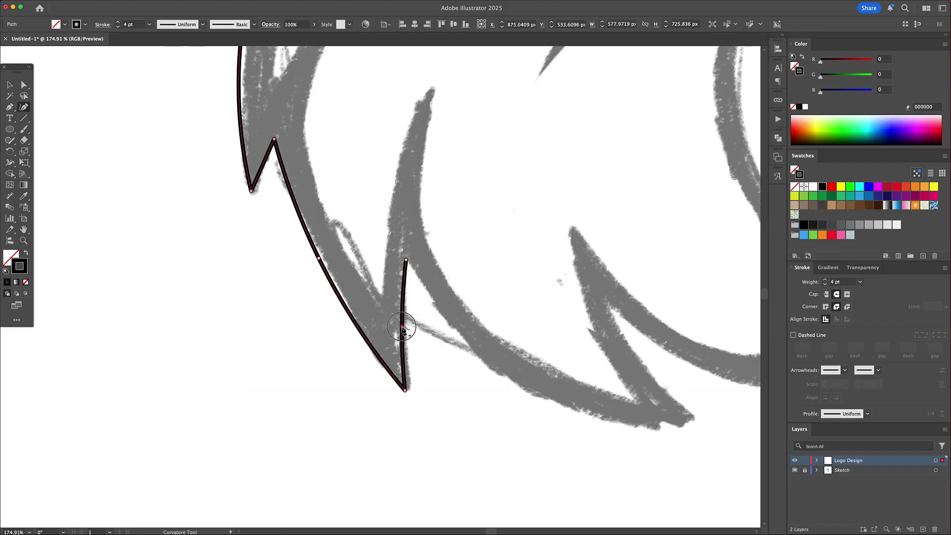
left_click_drag(405, 329, 279, 312)
left_click(565, 401)
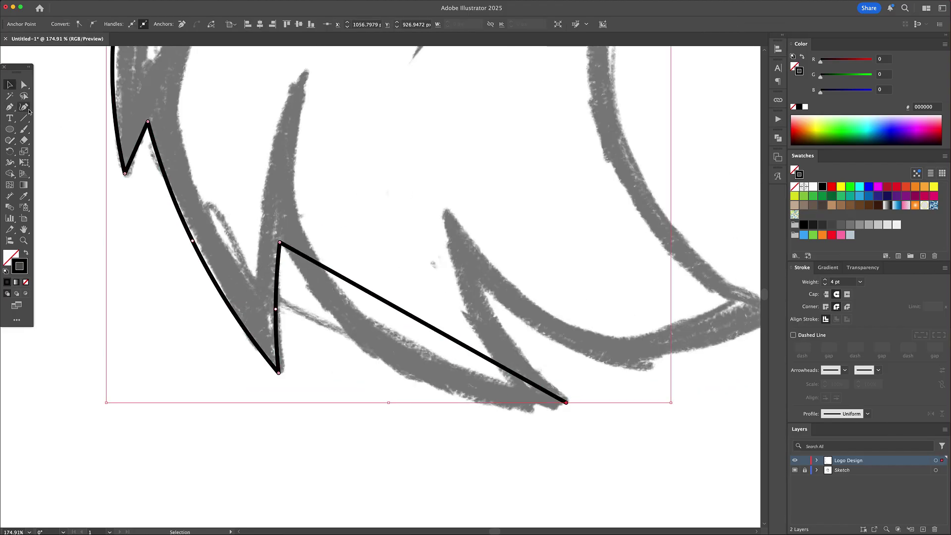
left_click_drag(371, 364, 356, 375)
- Add the last neck feather tip and curve the front of the neck upward
key("p")
left_click(458, 219)
scroll(458, 219, "down", 3)
left_click(637, 339)
key("shift+grave")
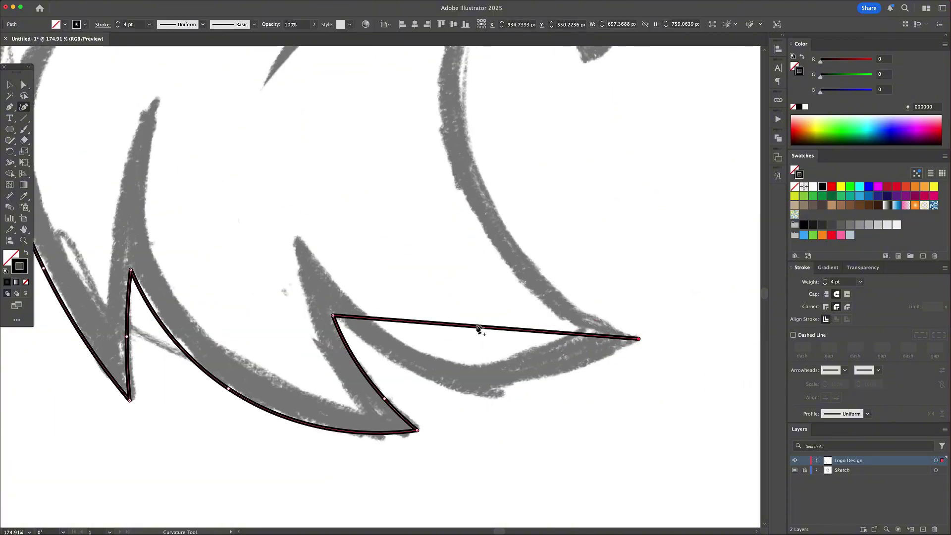
left_click_drag(476, 324, 476, 349)
scroll(520, 342, "down", 3)
key("p")
left_click(490, 152)
key("shift+grave")
left_click_drag(520, 297, 489, 267)
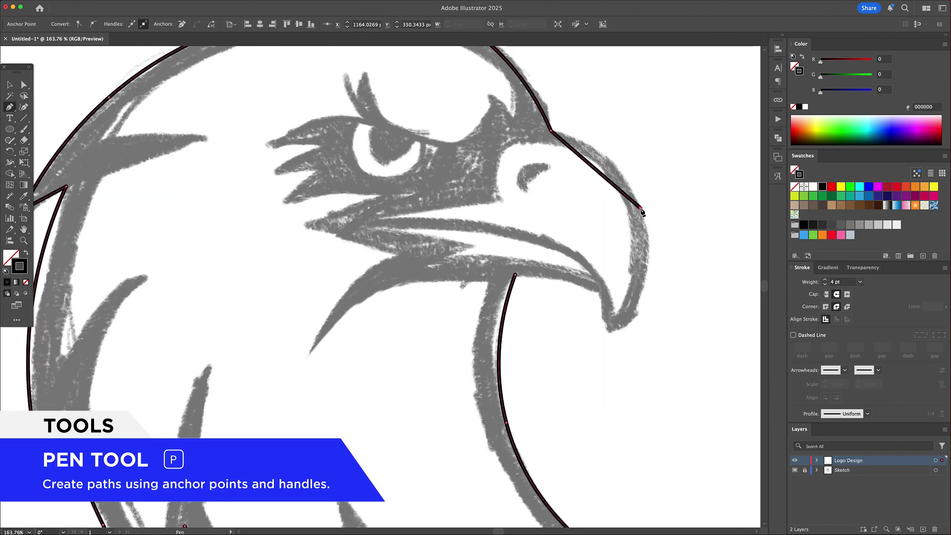
- Add anchors at the beak tip and underside, curving the beak's top and bottom edges
left_click(614, 333)
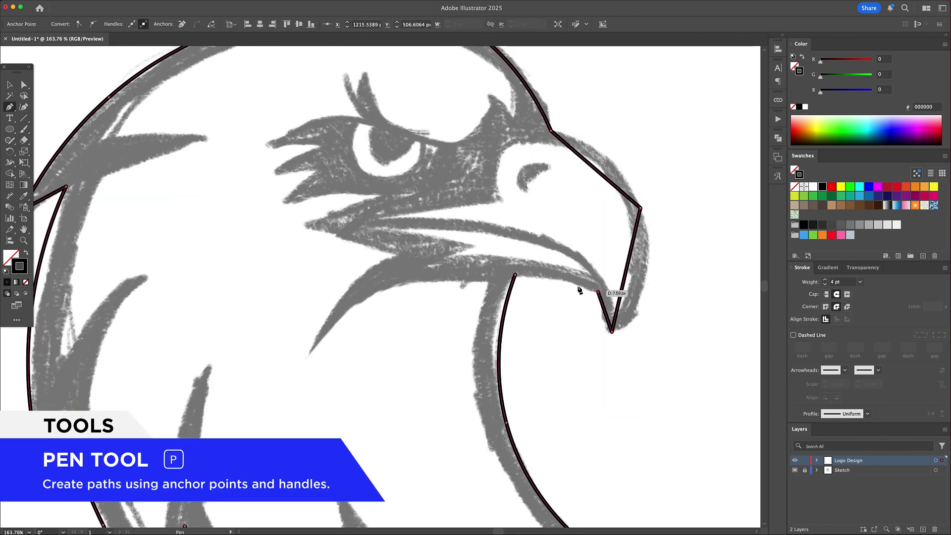
left_click(517, 277)
key("shift+grave")
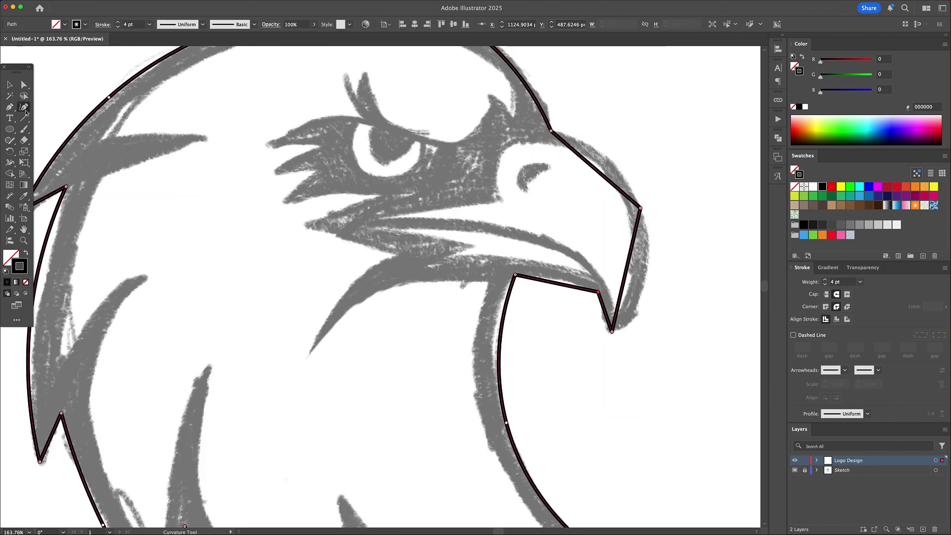
left_click(601, 174)
left_click(645, 283)
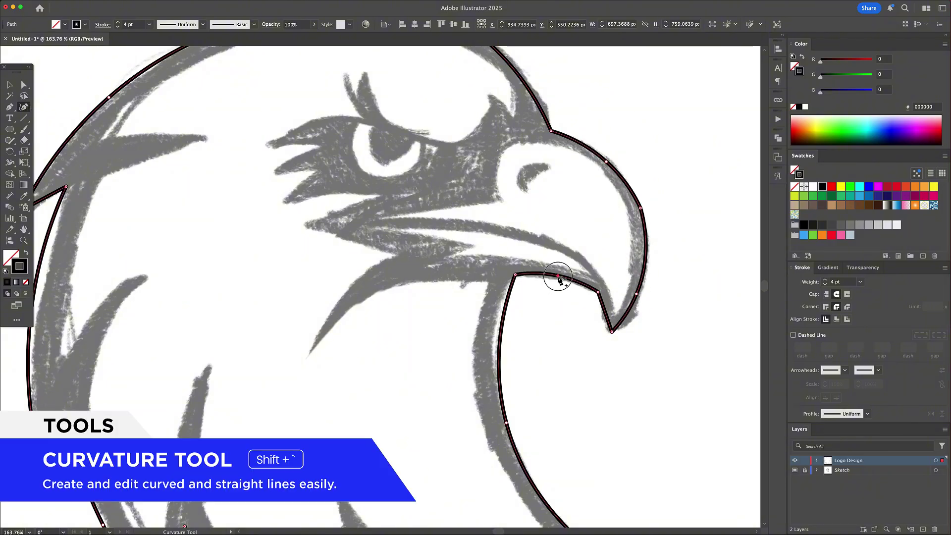
- Check the beak corner anchor and select the whole outline with Direct Selection
key("a")
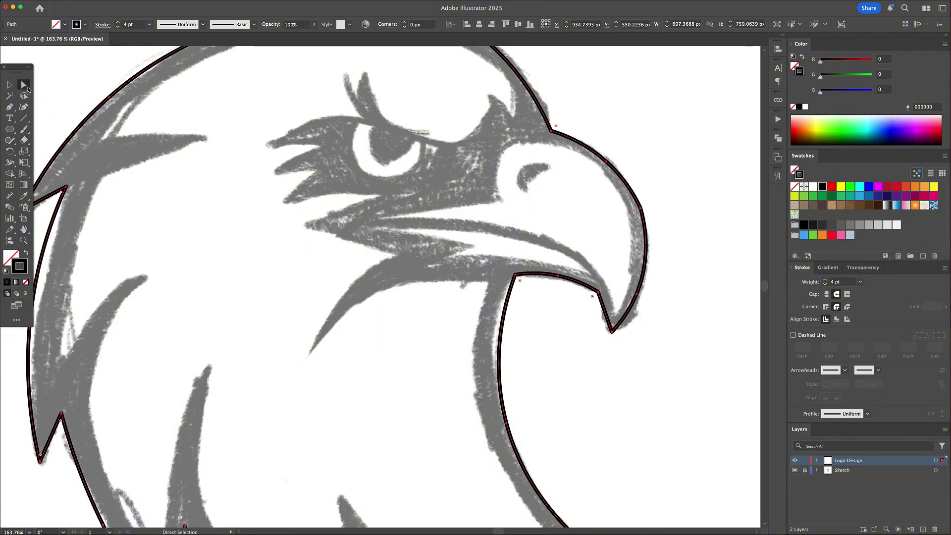
left_click(521, 295)
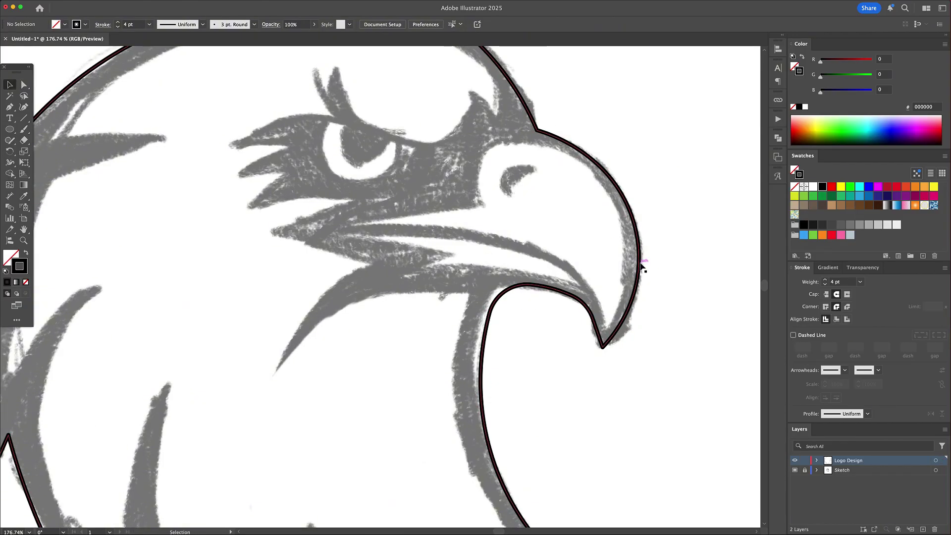
left_click(643, 266)
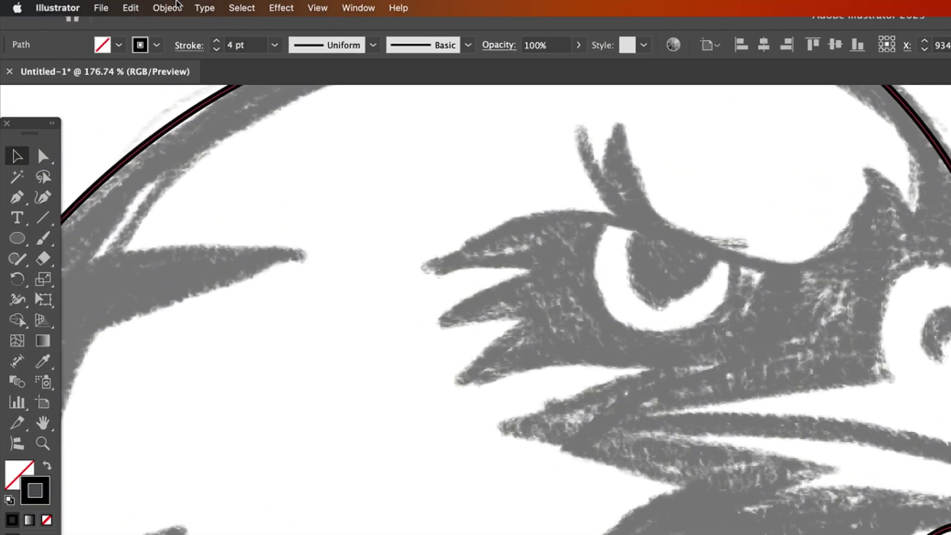
- Create a -11 px inward offset copy of the head outline
left_click(90, 4)
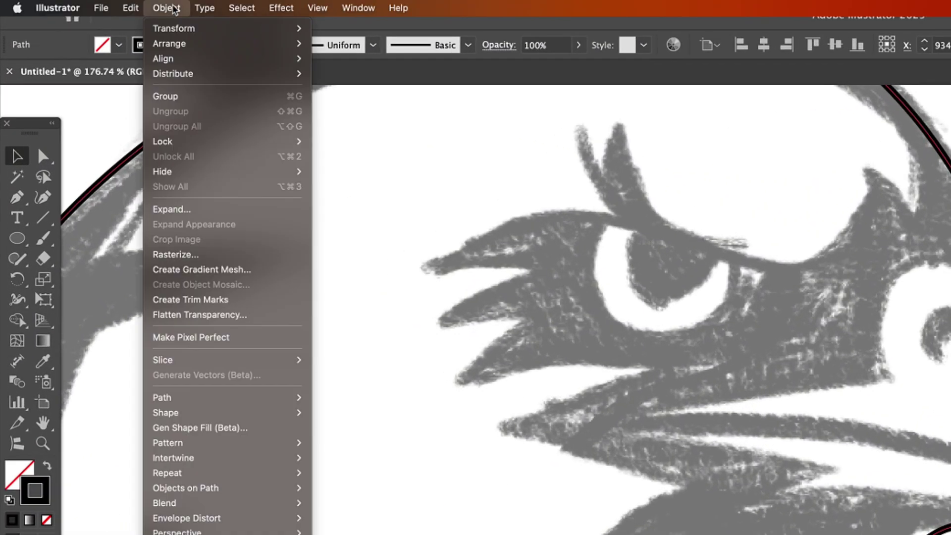
mouse_move(161, 398)
left_click(342, 451)
type("5")
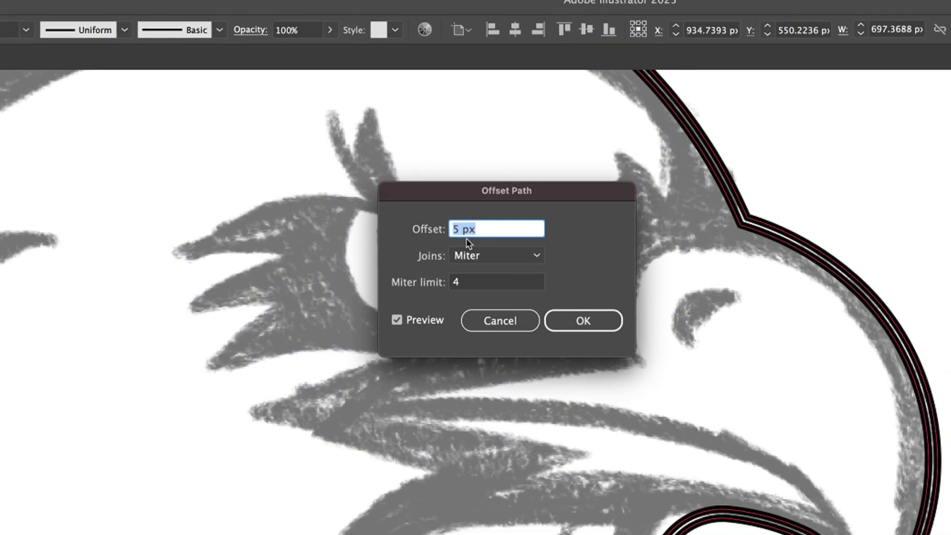
key("Down")
key("Down")
key("Down")
key("Down")
key("Down")
key("Down")
key("Down")
key("Down")
key("Down")
key("Down")
key("Down")
key("Down")
key("Up")
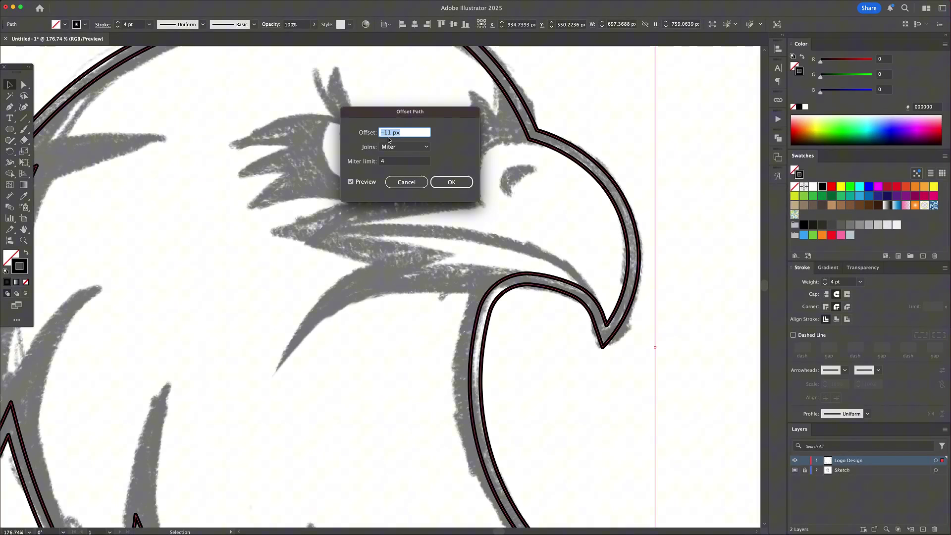
key("Return")
- Adjust the inner outline's anchors at the beak's top corner and lower segment
key("a")
left_click(597, 263)
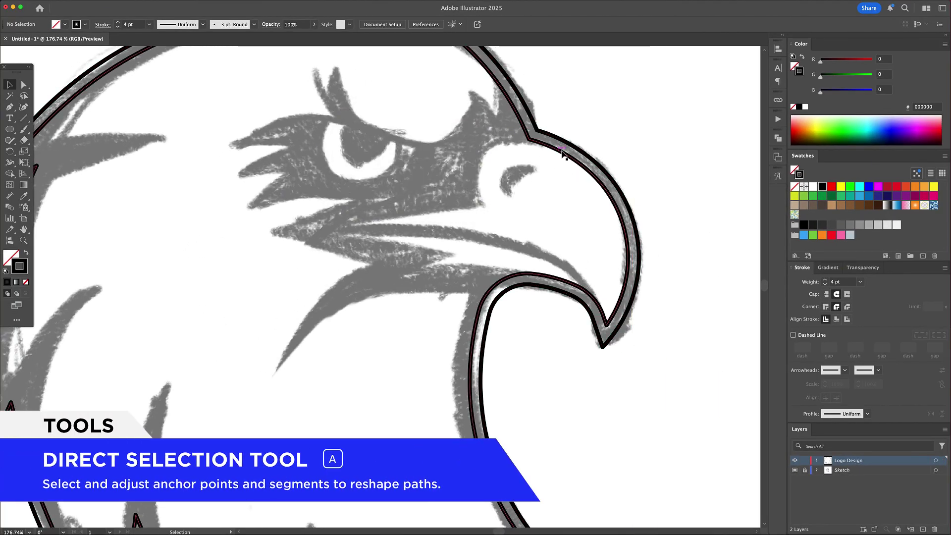
key("a")
left_click(534, 141)
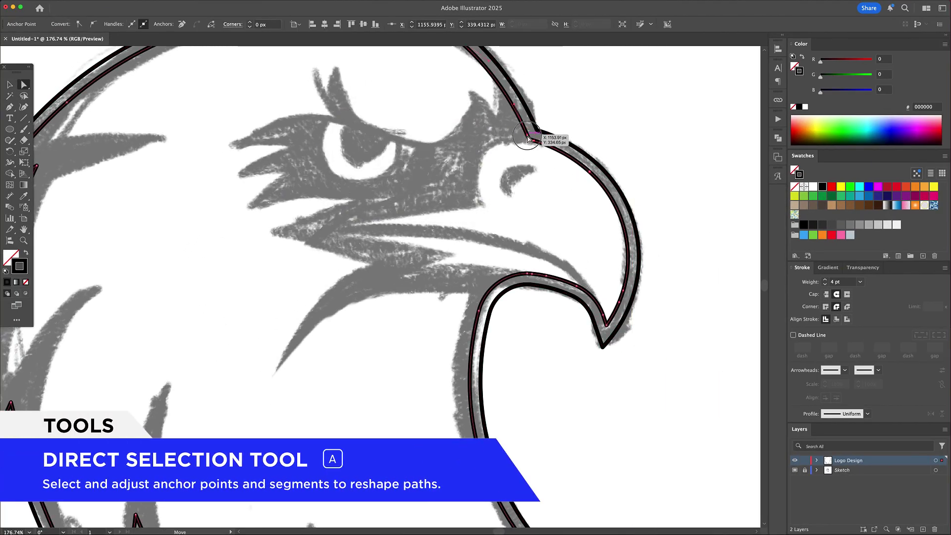
left_click(533, 281)
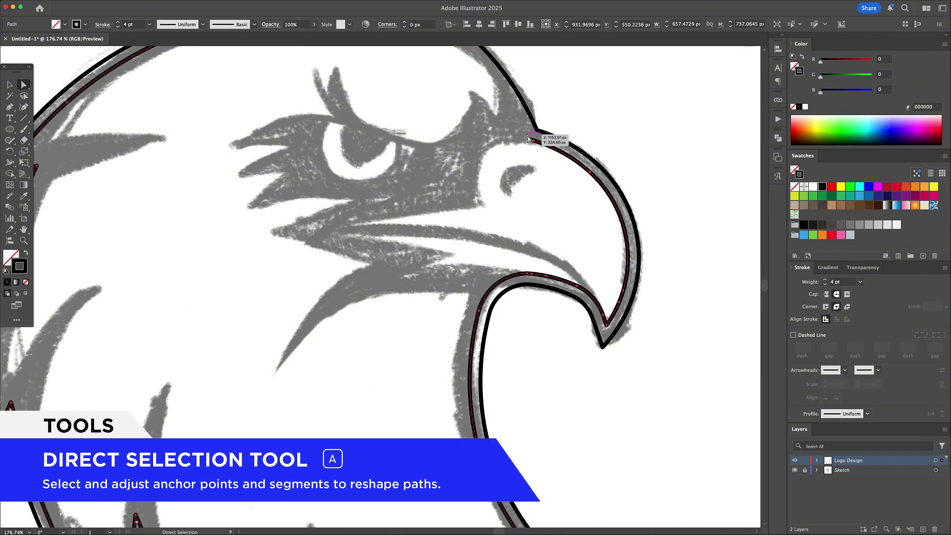
key("v")
left_click(572, 285)
- Draw a closed beak path from the beak top through the mouth corner, curving the lower edge
key("z")
scroll(569, 223, "down", 3)
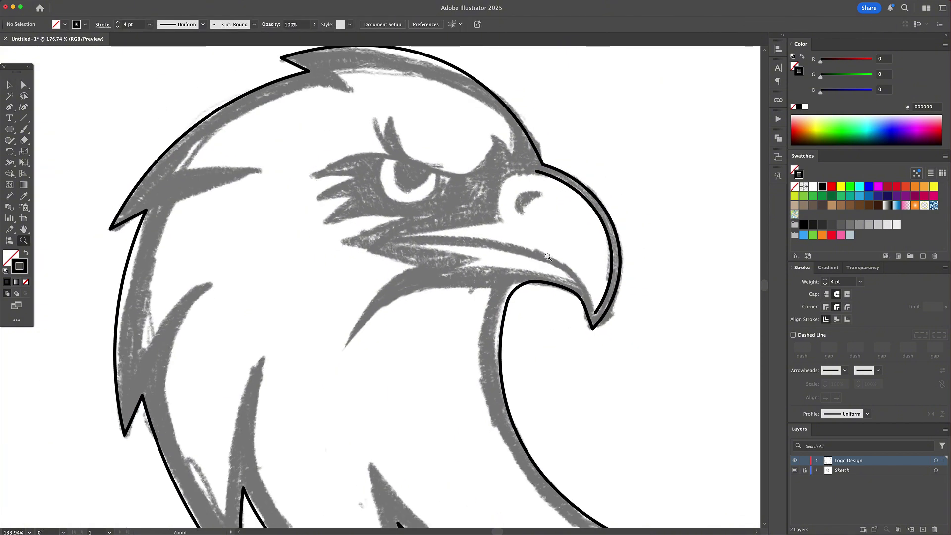
scroll(525, 165, "up", 3)
key("p")
left_click(534, 164)
left_click(485, 227)
left_click(341, 251)
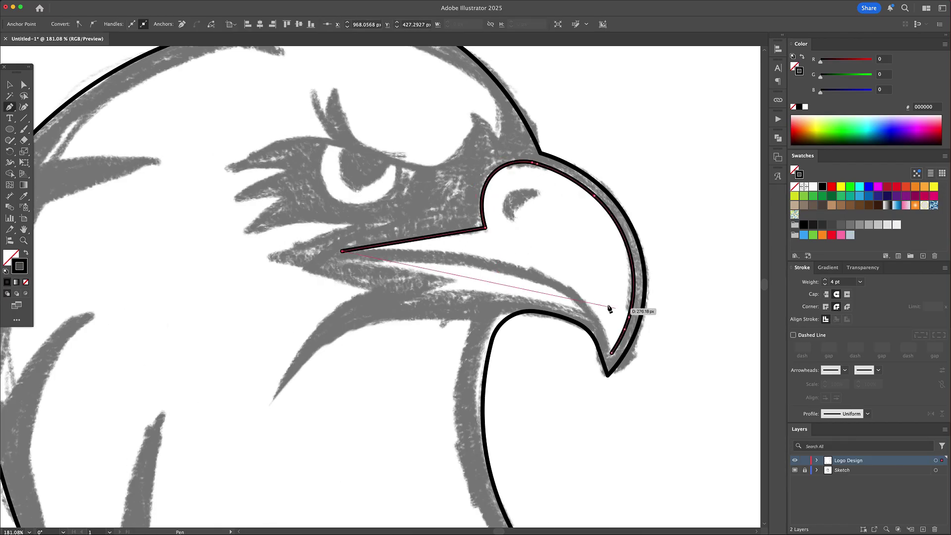
left_click_drag(548, 277, 587, 292)
left_click(605, 301)
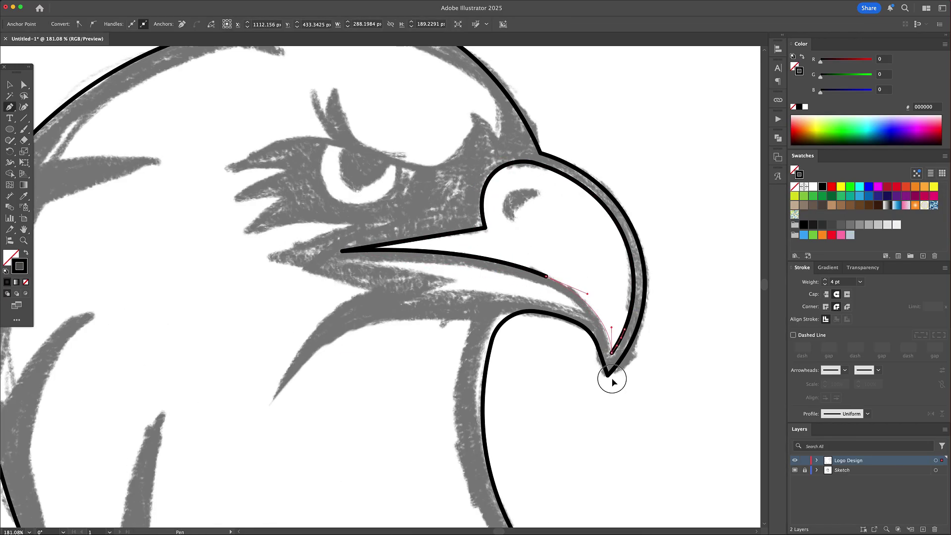
left_click(611, 371)
key("v")
mouse_move(564, 357)
left_mouse_down()
mouse_move(608, 341)
mouse_move(614, 330)
left_mouse_up()
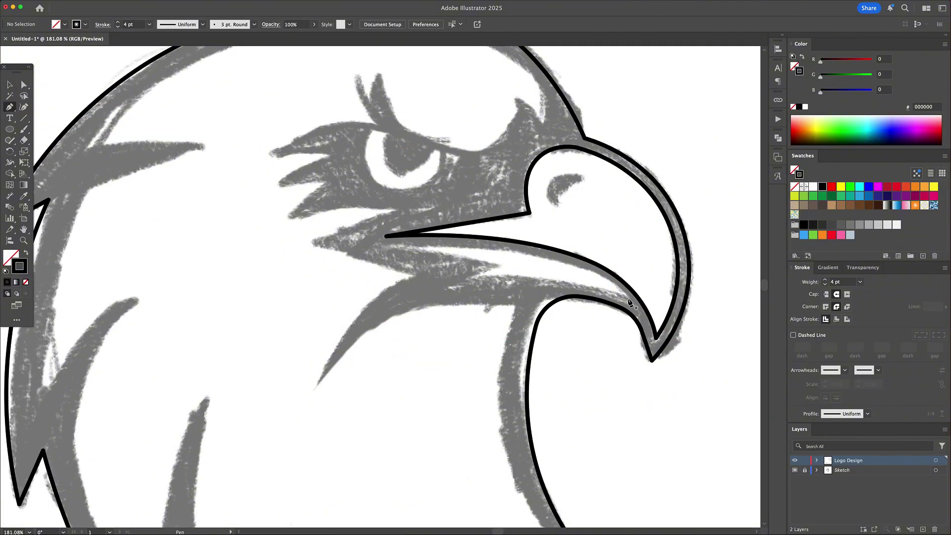
- Apply a 4 px offset path to the beak outline
key("v")
left_click(627, 297)
left_click(91, 4)
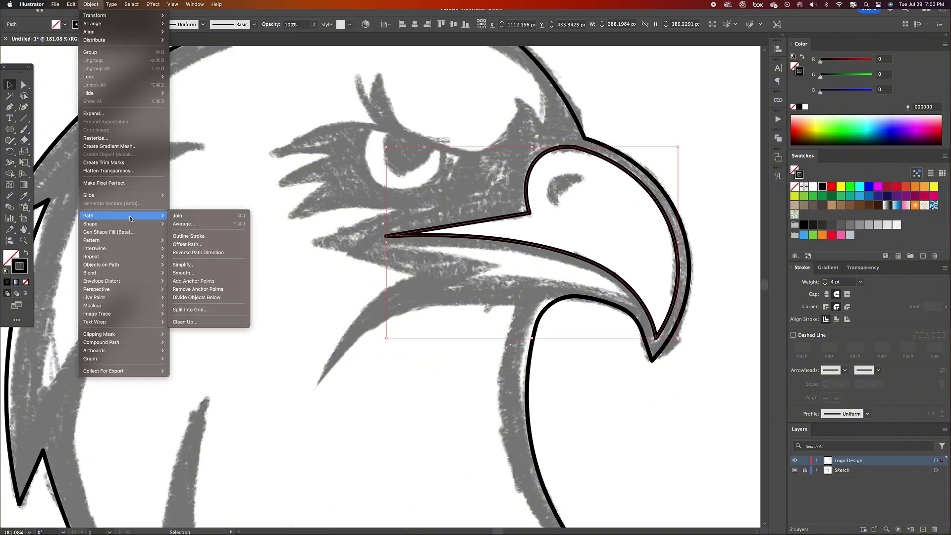
left_click(197, 243)
type("4")
key("Return")
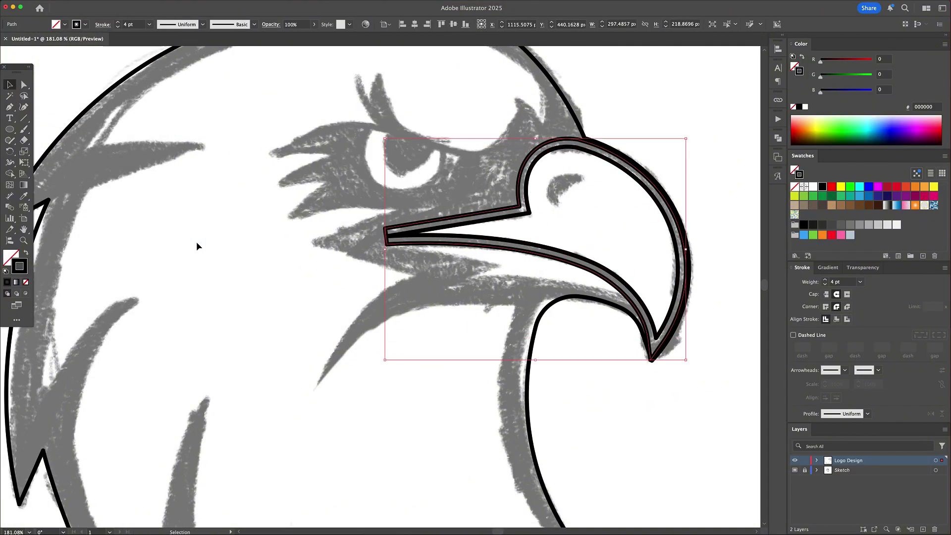
- Isolate the beak outline and delete the inner and lower beak segments
double_click(389, 234)
key("a")
left_click(401, 235)
key("Delete")
key("v")
left_click(623, 297)
key("Delete")
key("a")
left_click(622, 297)
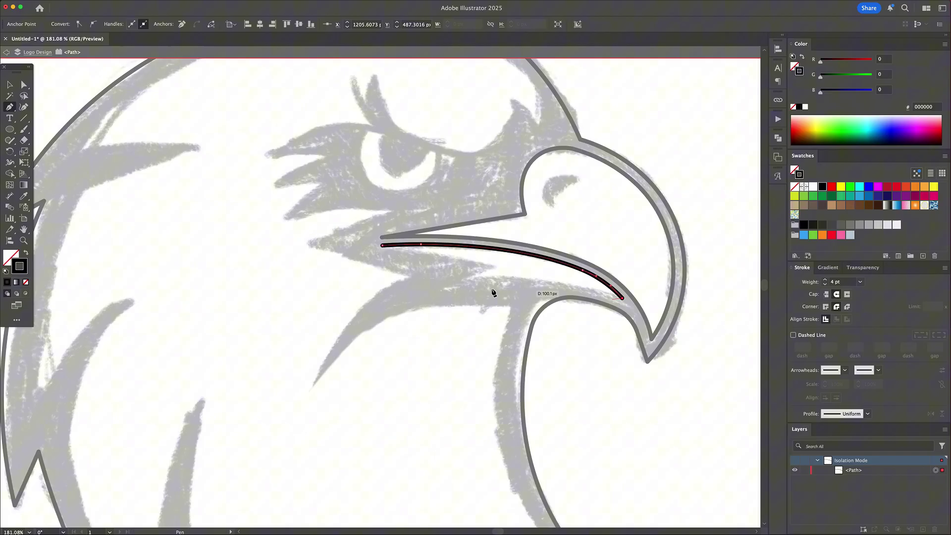
- Finish the lower mouth curve, then draw a small circle and an overlapping copy
left_click_drag(465, 281, 491, 271)
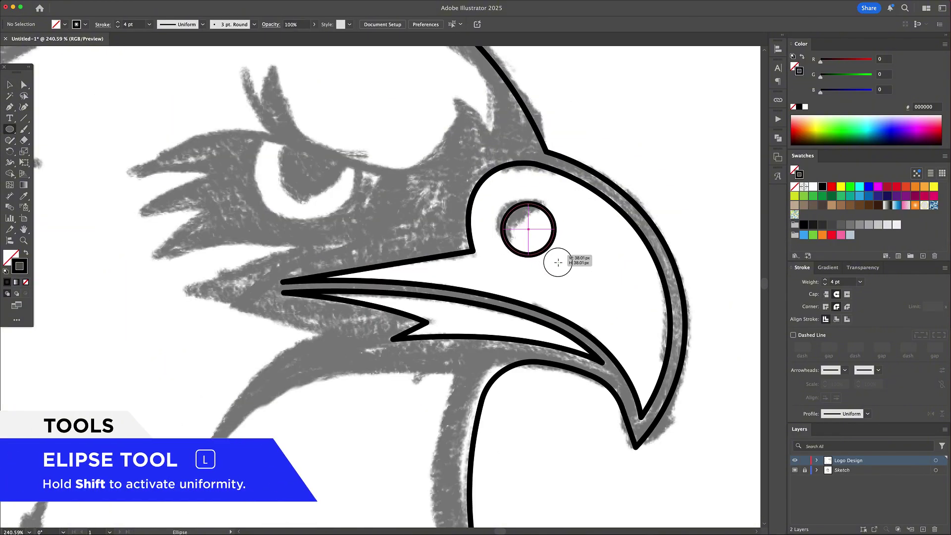
left_click_drag(558, 262, 556, 265)
key("v")
left_click_drag(531, 230, 551, 223)
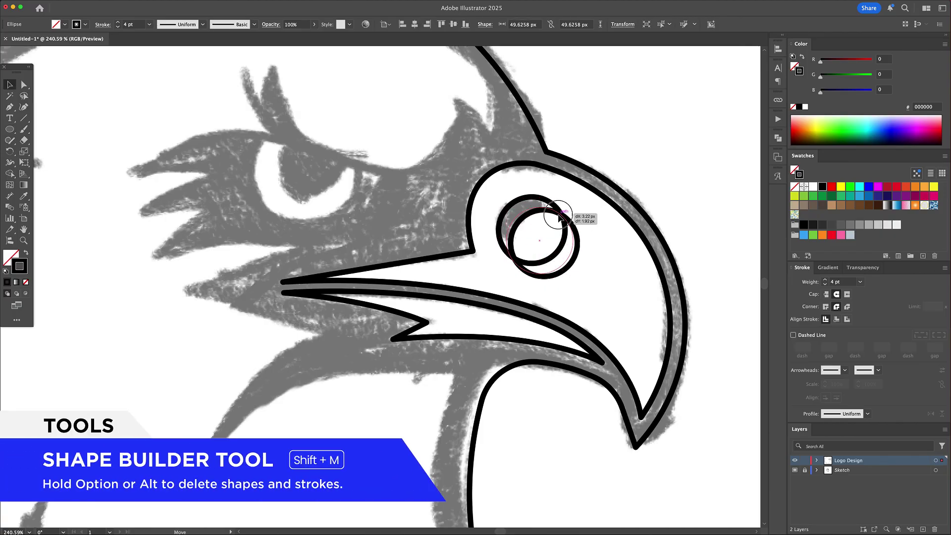
left_click(594, 208)
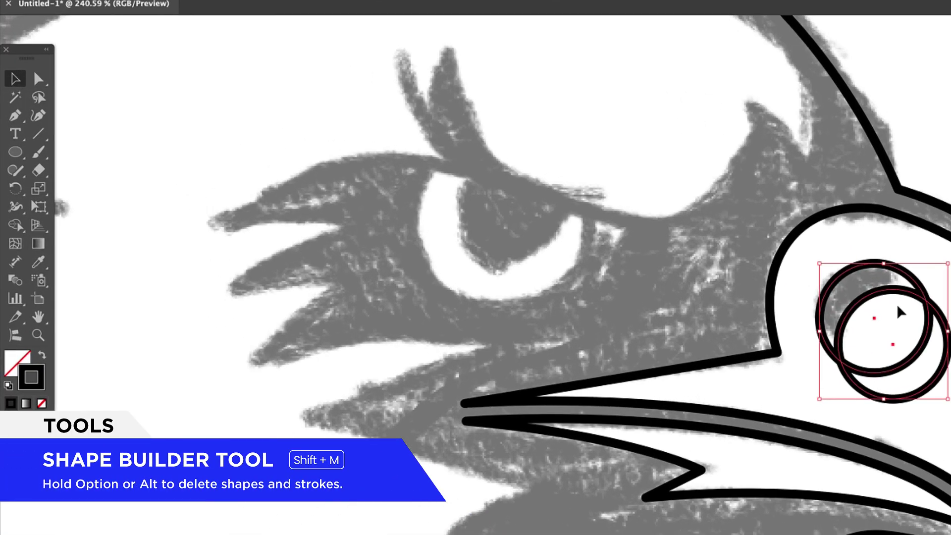
- Carve the two circles into a crescent with Shape Builder, then resize and tilt it
key("shift+m")
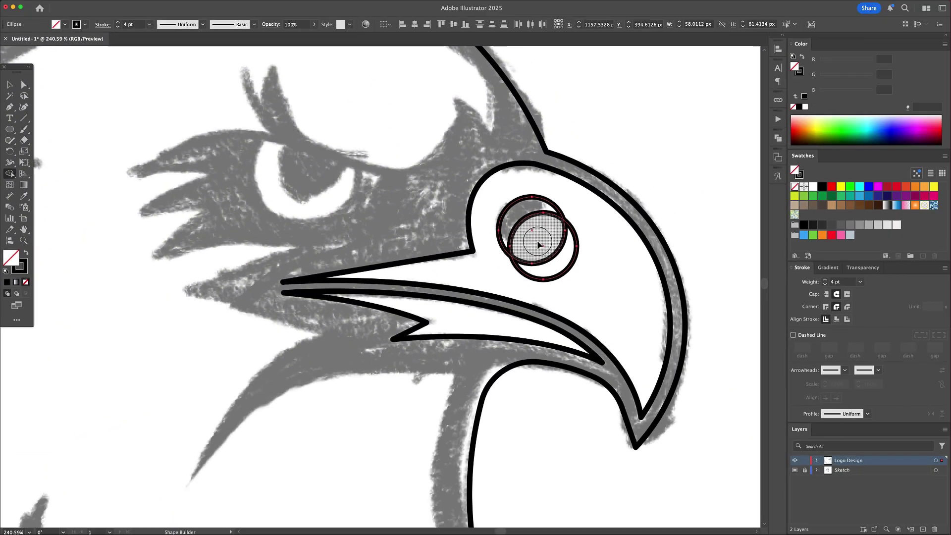
left_click_drag(546, 231, 572, 261)
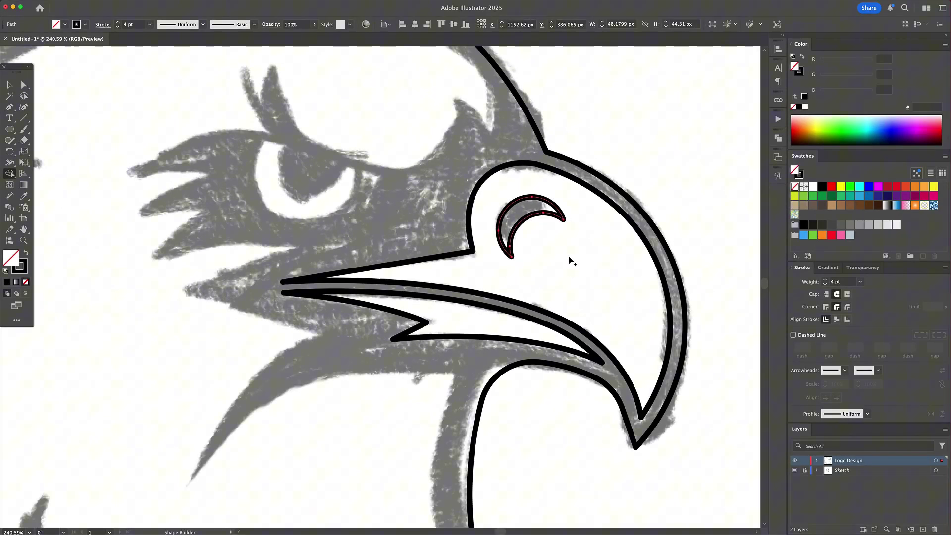
key("v")
left_click(560, 212)
left_click_drag(559, 205, 561, 198)
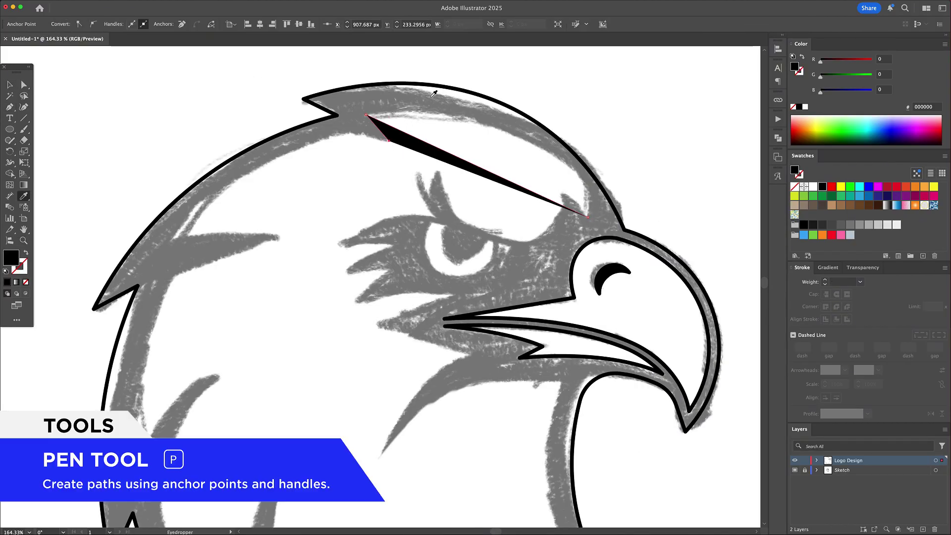
- Add a point on the head top and curve three feather edges along the sketch
left_click(390, 143)
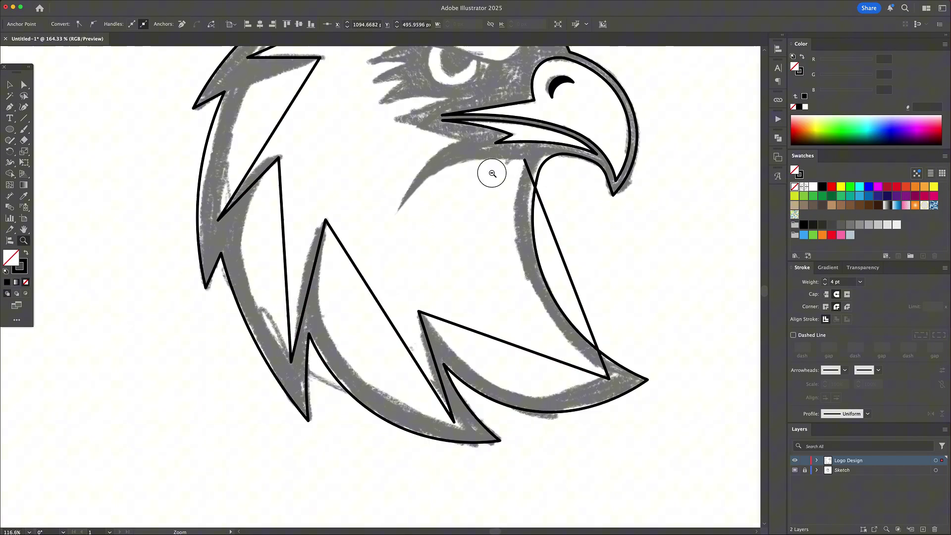
left_click_drag(482, 218, 502, 182)
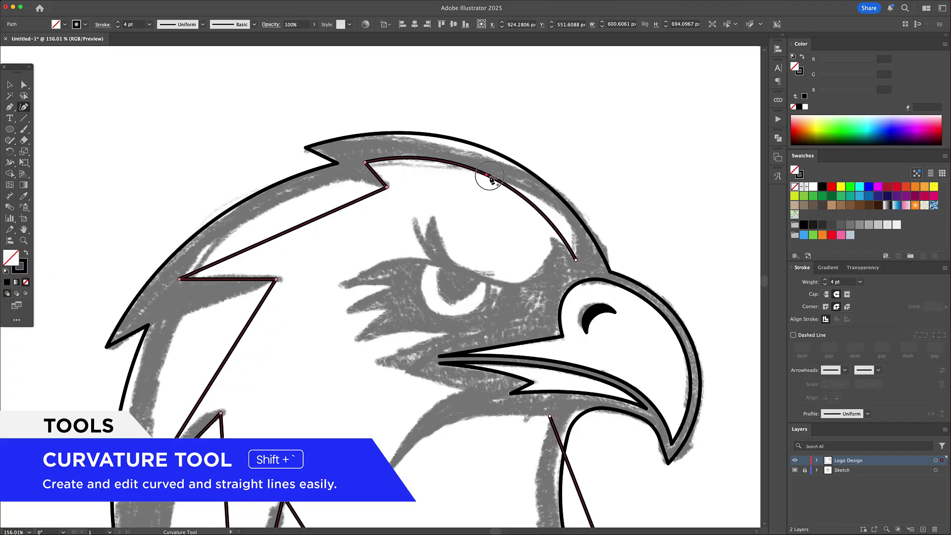
left_click_drag(291, 227, 275, 212)
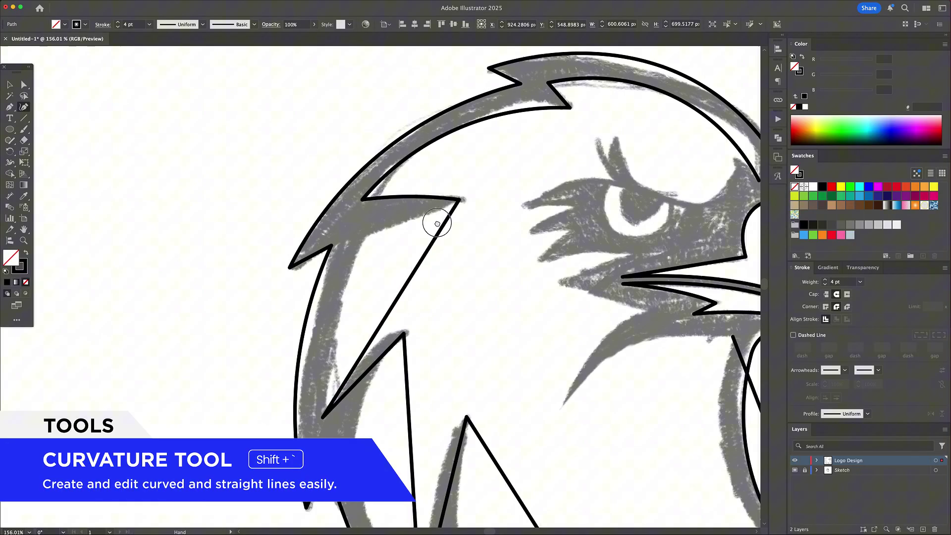
left_click_drag(357, 243, 387, 249)
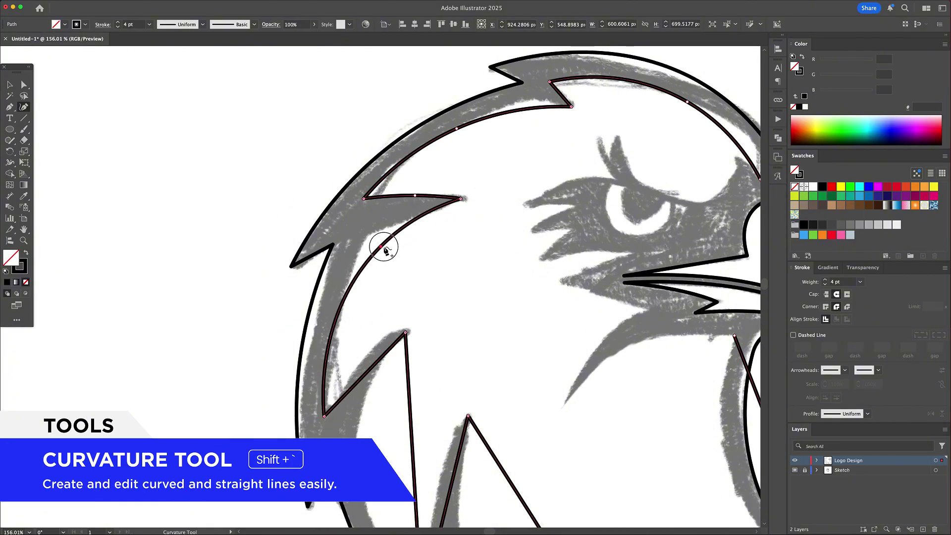
scroll(384, 248, "down", 5)
left_click_drag(357, 253, 399, 292)
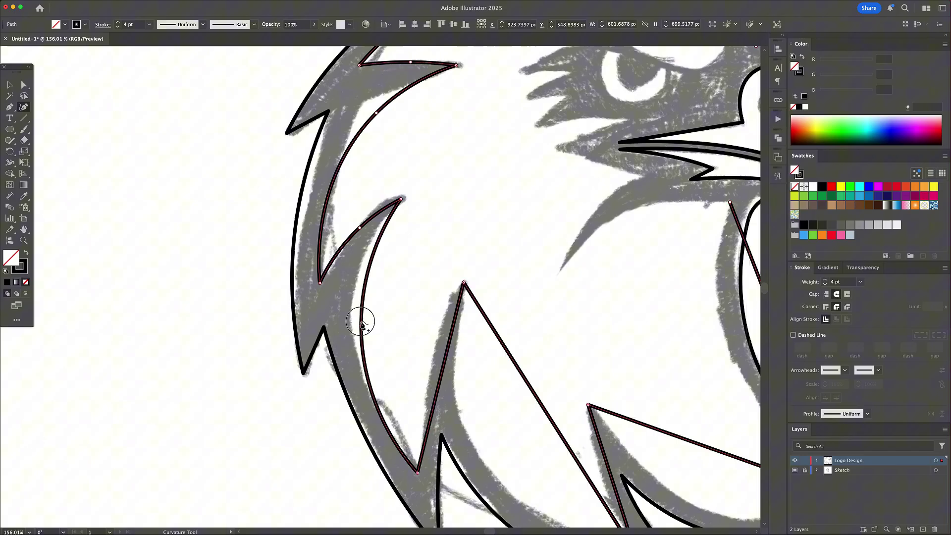
scroll(399, 292, "down", 5)
scroll(399, 292, "down", 3)
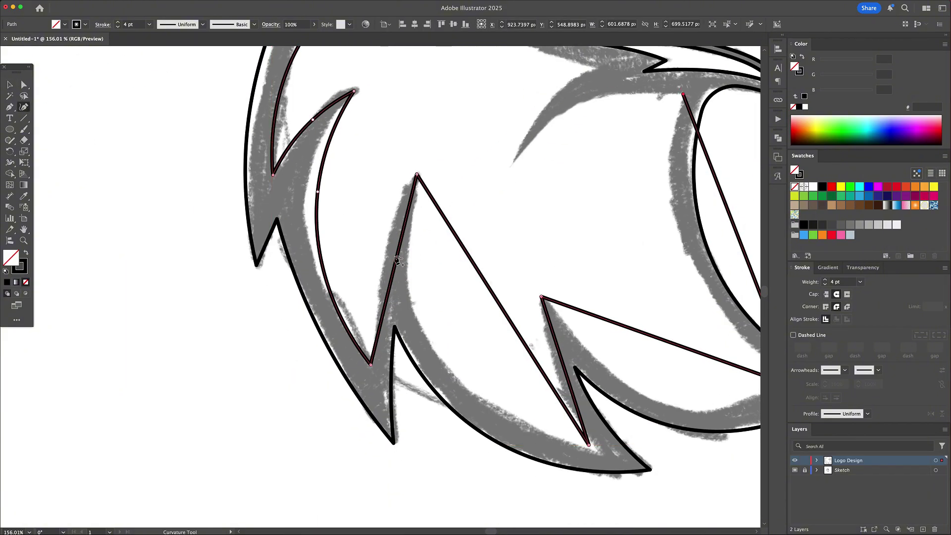
scroll(475, 319, "right", 5)
scroll(505, 297, "up", 3)
scroll(539, 289, "up", 5)
scroll(475, 290, "down", 5)
scroll(476, 290, "up", 3)
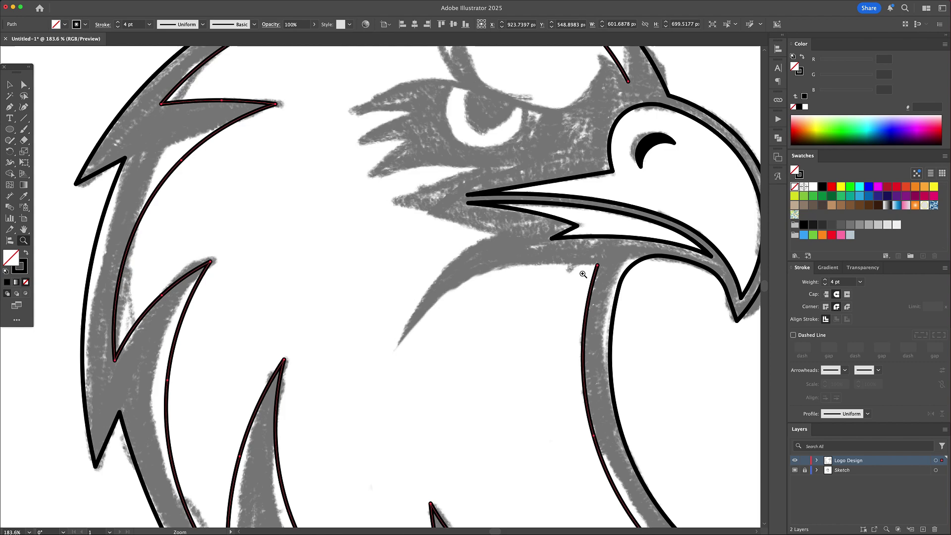
- Draw curved edges under the beak and below the eye to start the brow outline
key("p")
left_click_drag(408, 335, 308, 430)
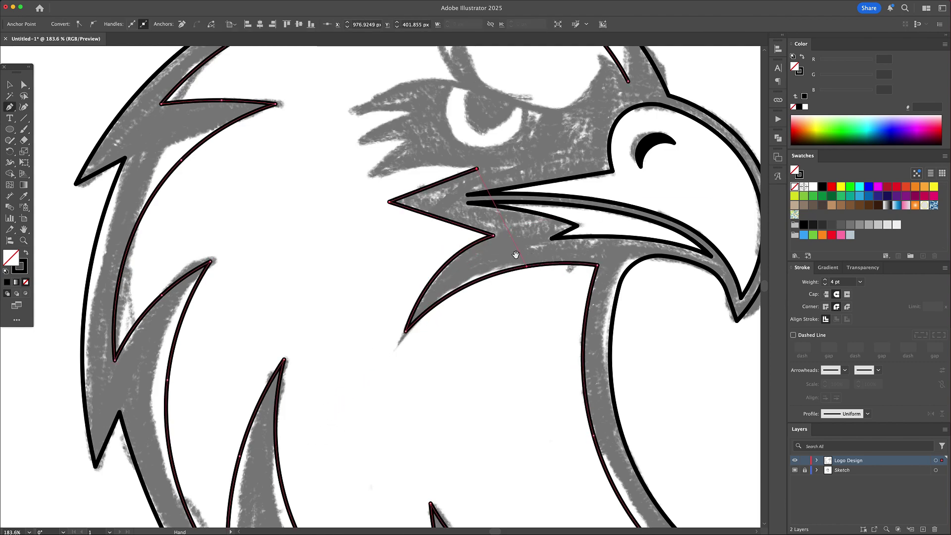
scroll(476, 224, "up", 5)
left_click_drag(437, 269, 438, 271)
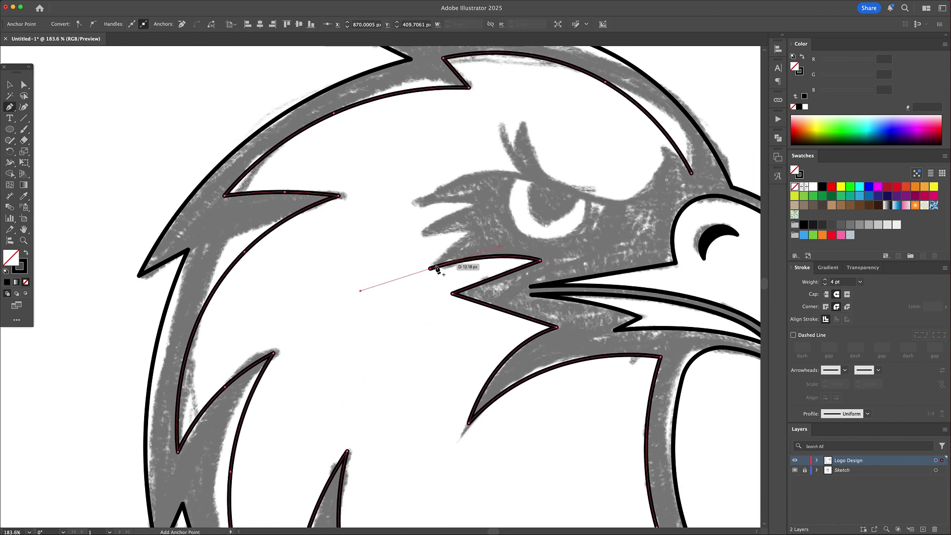
left_click(483, 232)
left_click_drag(424, 237, 411, 242)
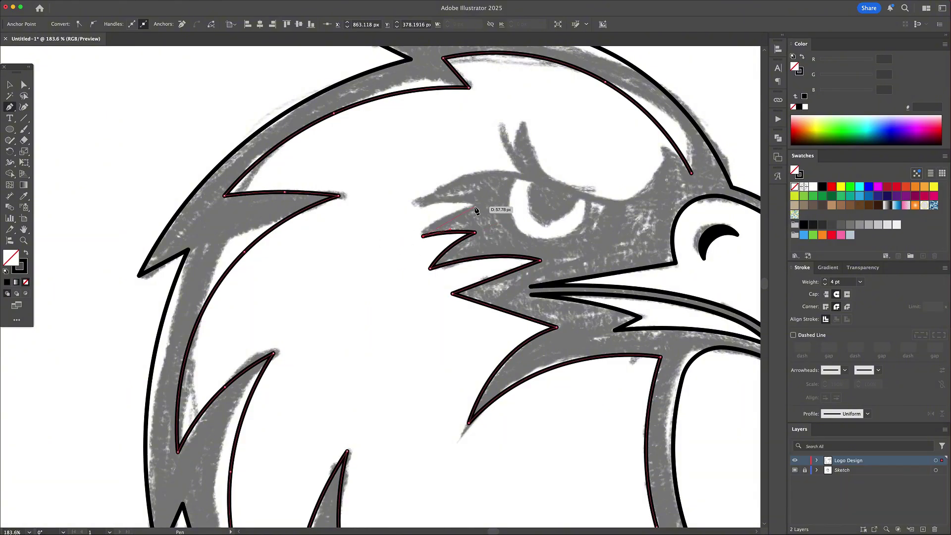
- Trace the brow over the eye to its pointed tip and close the outline
left_click_drag(474, 207, 515, 198)
left_click_drag(414, 205, 408, 210)
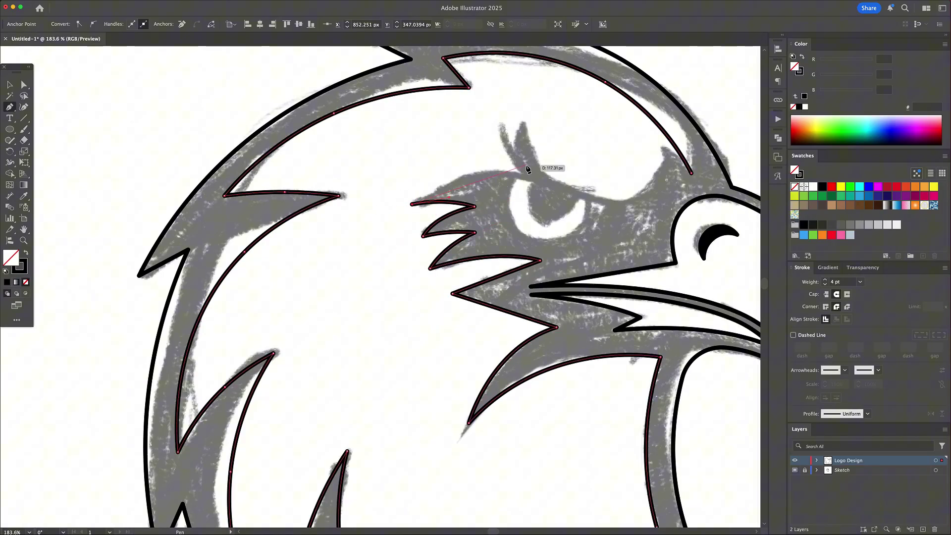
left_click_drag(523, 176, 529, 91)
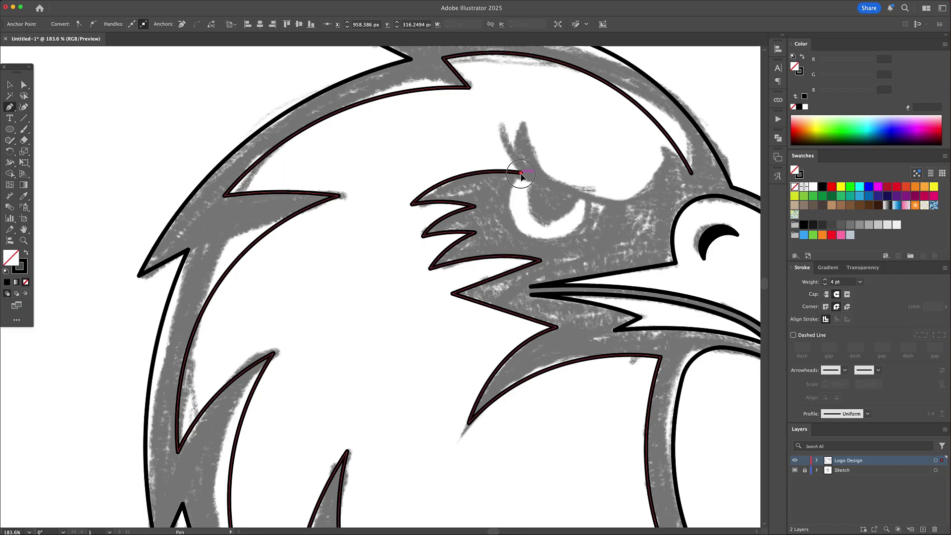
left_click(515, 125)
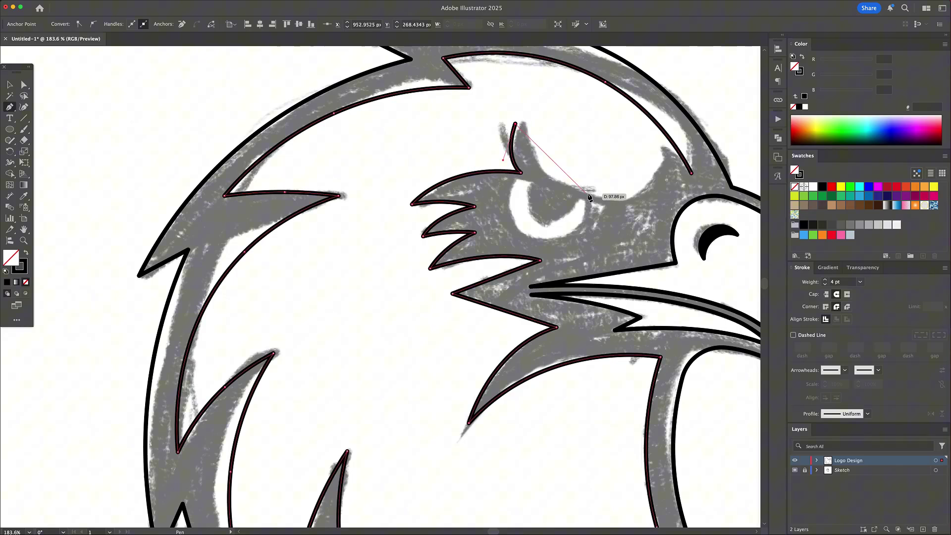
left_click_drag(589, 197, 617, 195)
left_click_drag(652, 157, 650, 138)
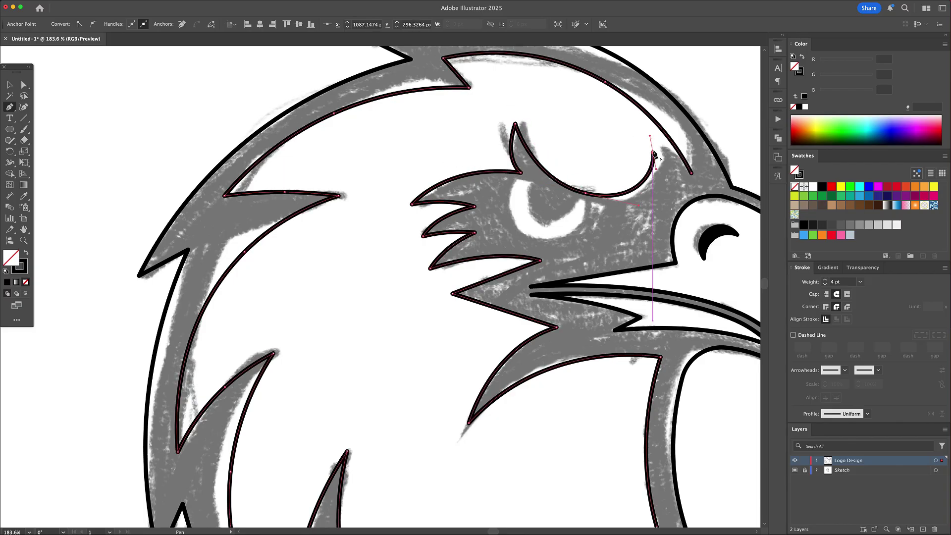
left_click(689, 176)
- Deselect the finished brow and draw a circle over the sketched eye
key("space")
left_click_drag(690, 176, 594, 218)
key("shift+grave")
key("v")
key("ctrl+shift+a")
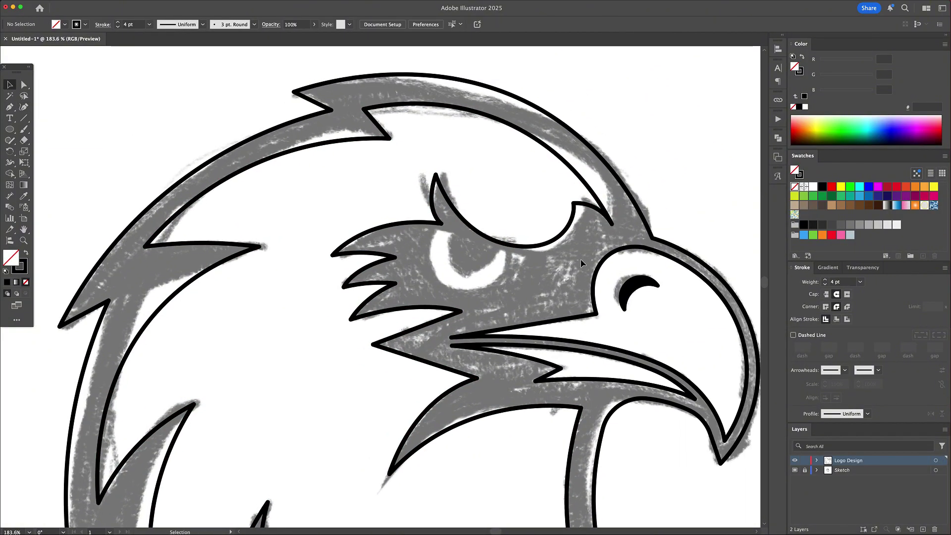
scroll(552, 245, "down", 2)
left_click_drag(491, 231, 530, 267)
- Draw a curved lid line across the eye circle
key("v")
key("ctrl+shift+a")
left_click(447, 215)
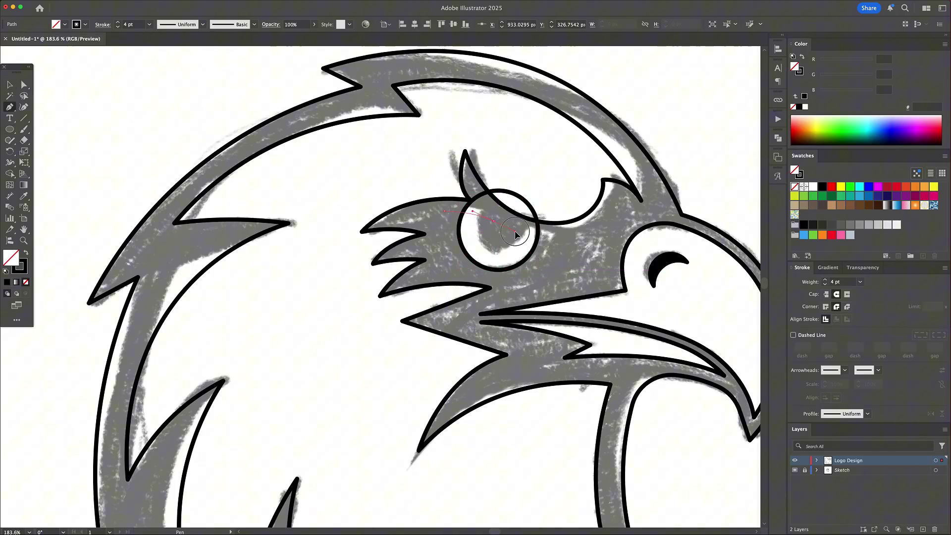
left_click_drag(491, 218, 520, 237)
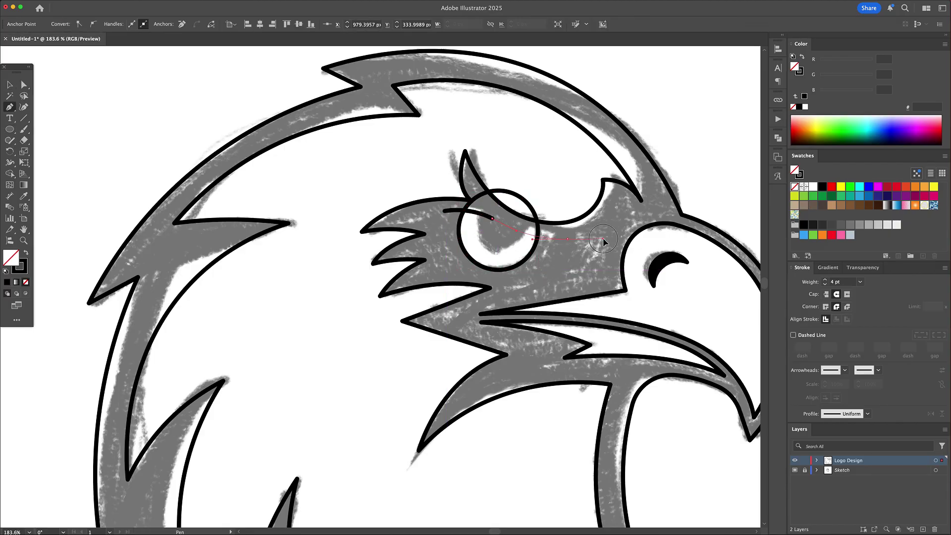
key("Escape")
- Merge the eye circle and lid line into one eye shape with Shape Builder
key("shift+m")
mouse_move(490, 219)
left_mouse_down()
mouse_move(459, 213)
mouse_move(520, 231)
left_mouse_up()
key("v")
left_click(565, 223)
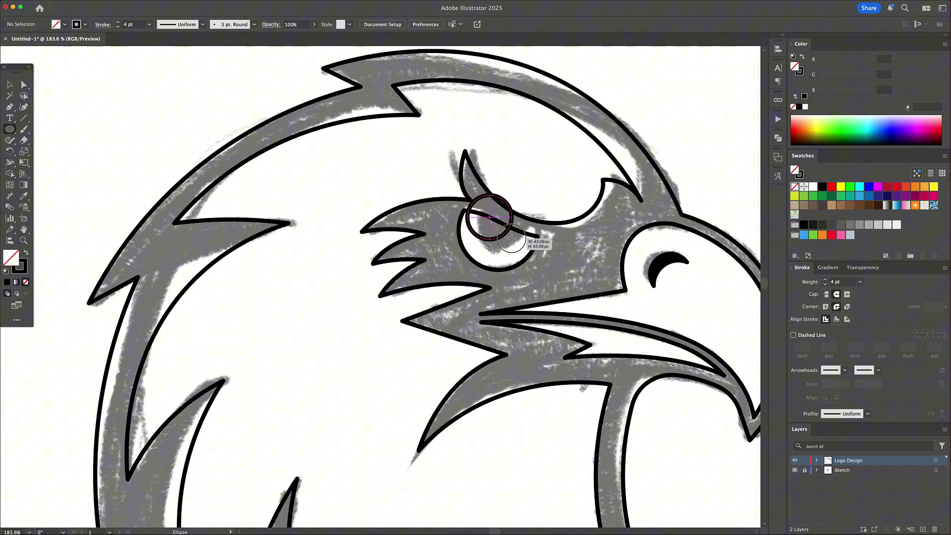
- Draw a small pupil circle and combine it with the eye shape
mouse_move(491, 218)
left_mouse_down()
mouse_move(511, 243)
mouse_move(522, 210)
left_mouse_up()
left_click(532, 237, "shift")
left_click(512, 223)
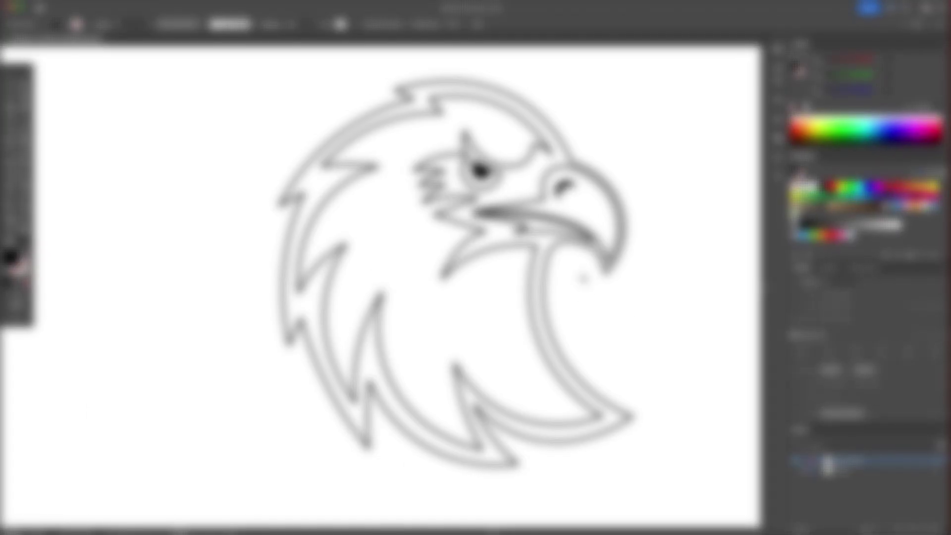
- Fill the outer eagle outline solid black and the inner head details white
left_click(548, 276)
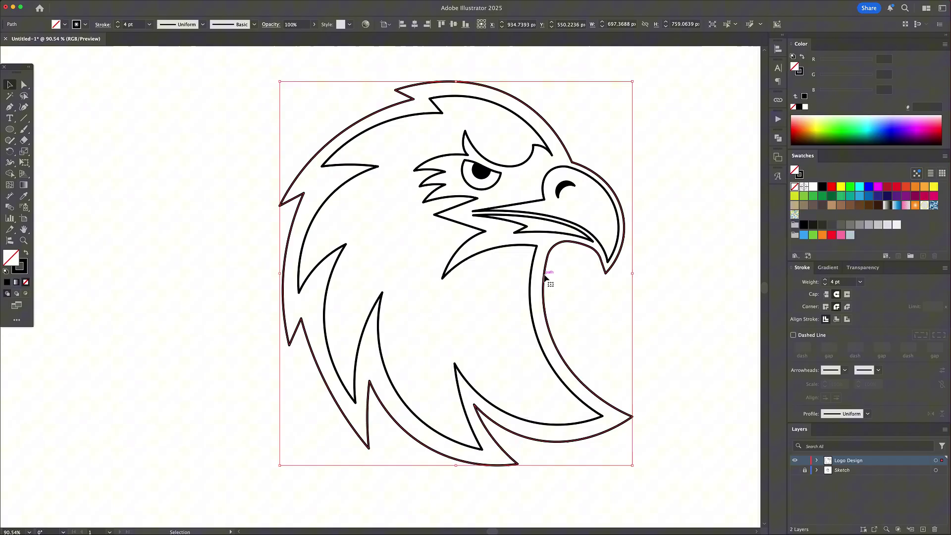
key("shift+x")
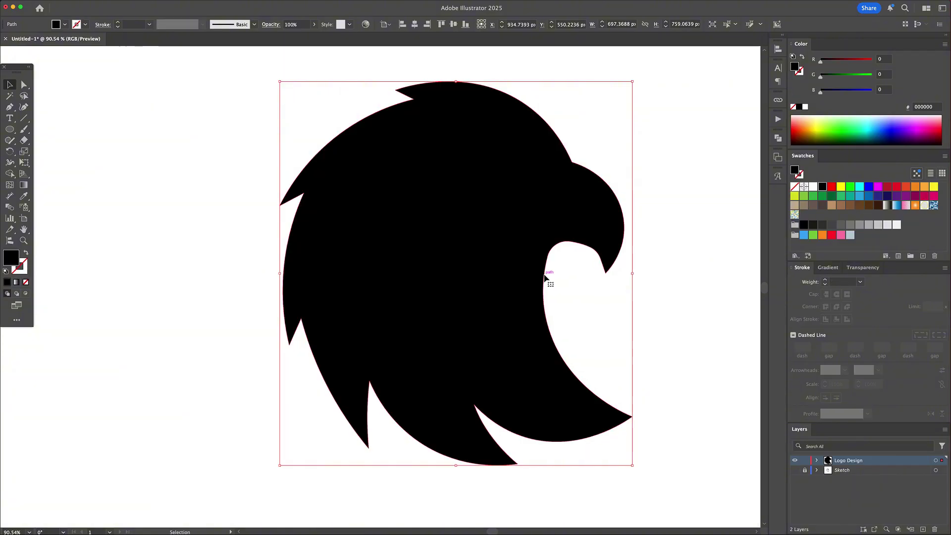
left_click(568, 142)
key("alt+ctrl+bracketleft")
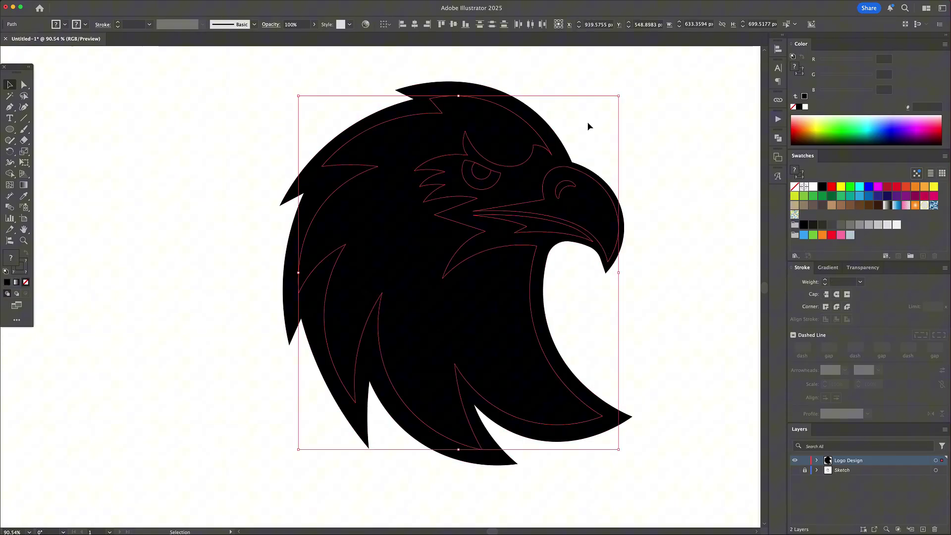
key("alt+ctrl+bracketleft")
key("shift+x")
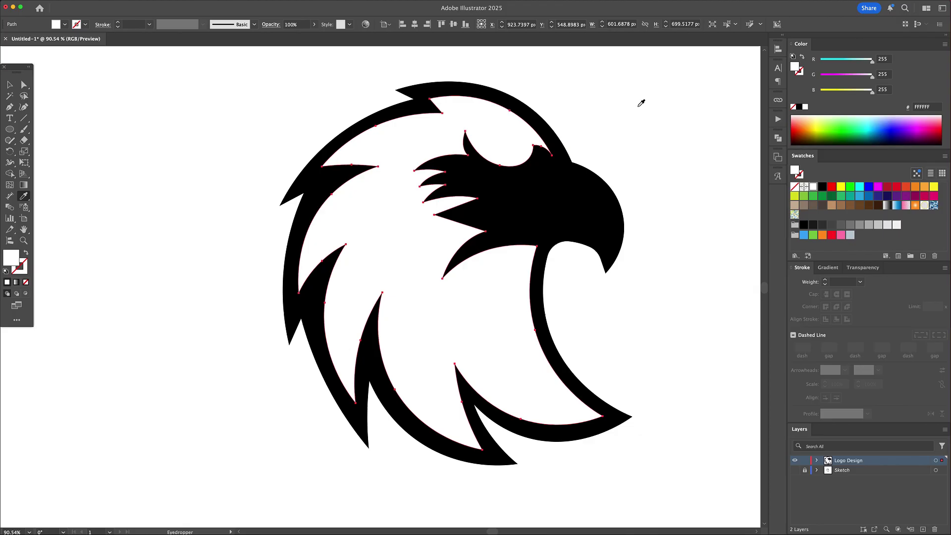
left_click(608, 130)
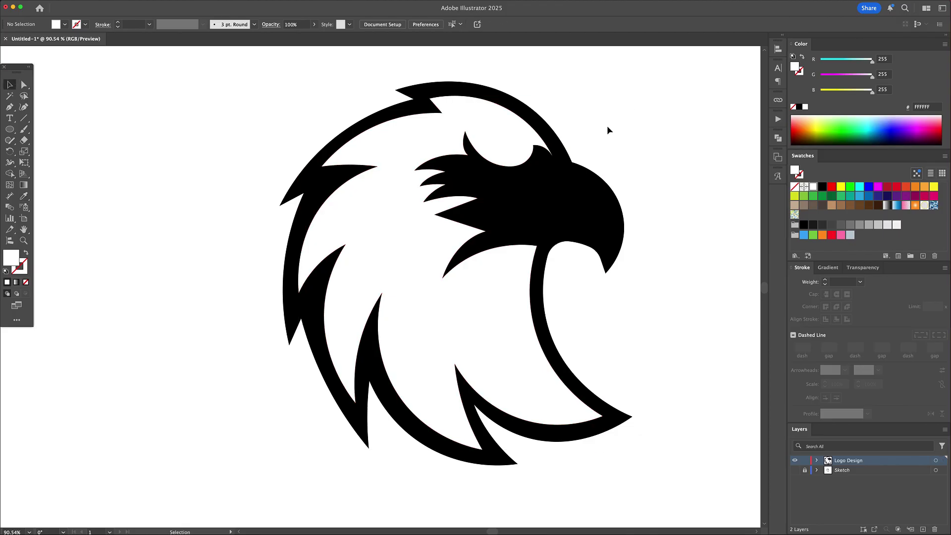
- Fill the eye shape white using the Eyedropper
left_click(483, 178)
key("i")
left_click(506, 145)
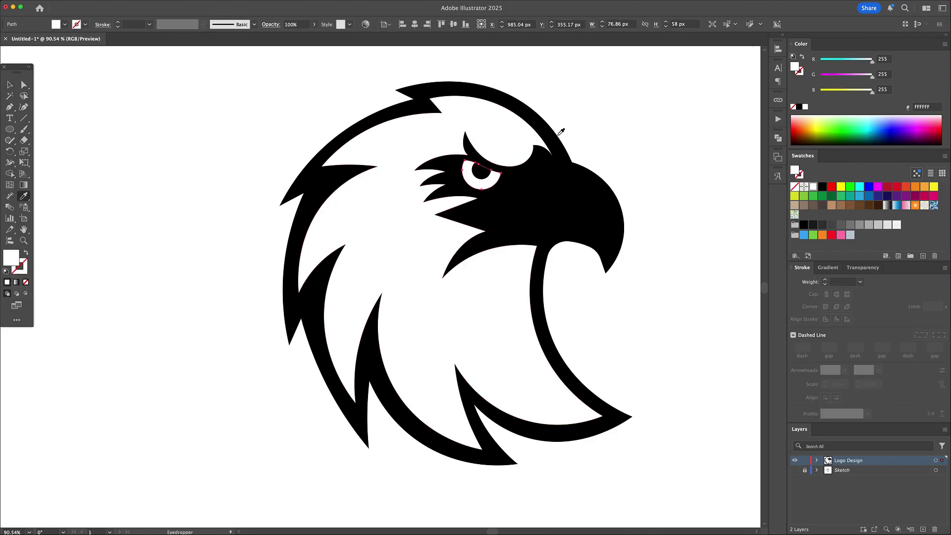
key("v")
left_click(572, 160)
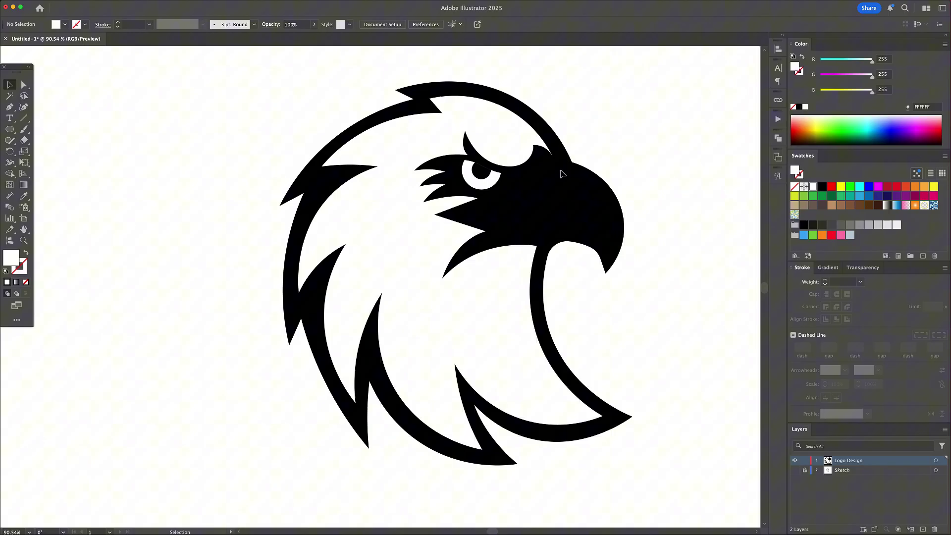
- Fill both beak paths white by sampling an existing white fill
left_click(561, 173)
left_click(533, 236, "shift")
key("i")
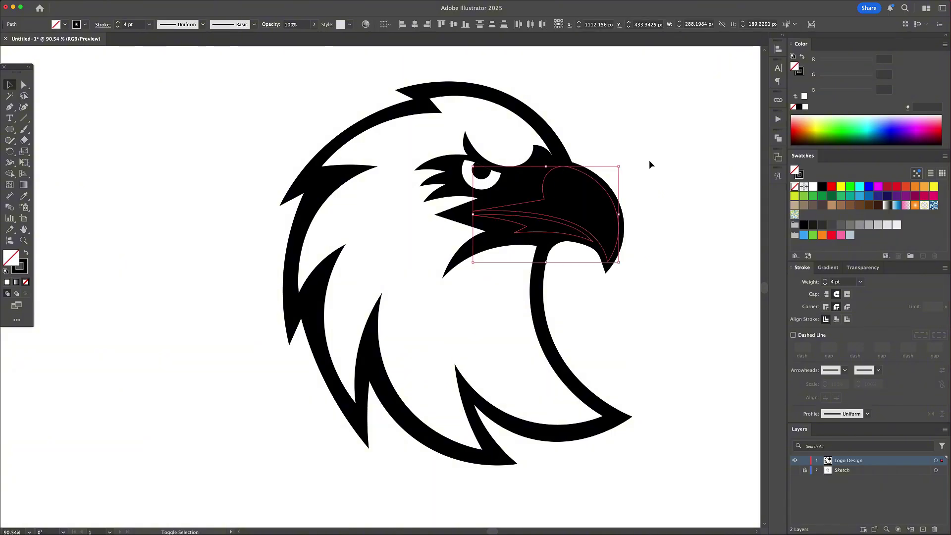
left_click(650, 159)
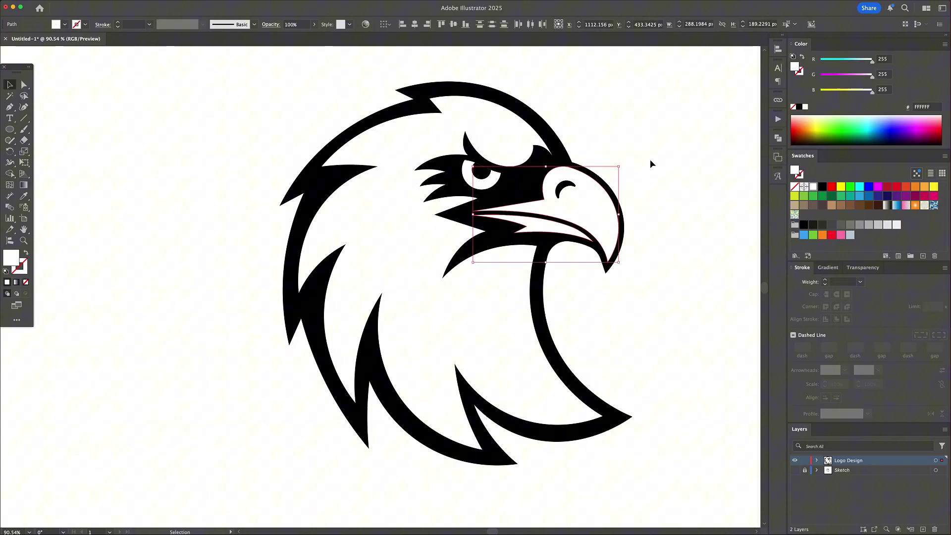
left_click(654, 164)
scroll(372, 297, "up", 3)
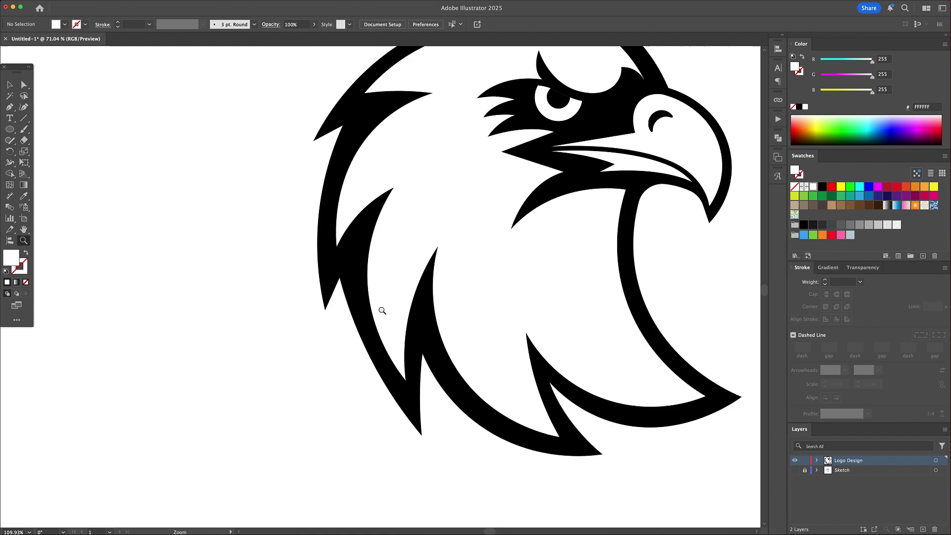
- Reshape the left neck feather curve and move the eagle down and left
left_click(371, 297)
key("p")
key("a")
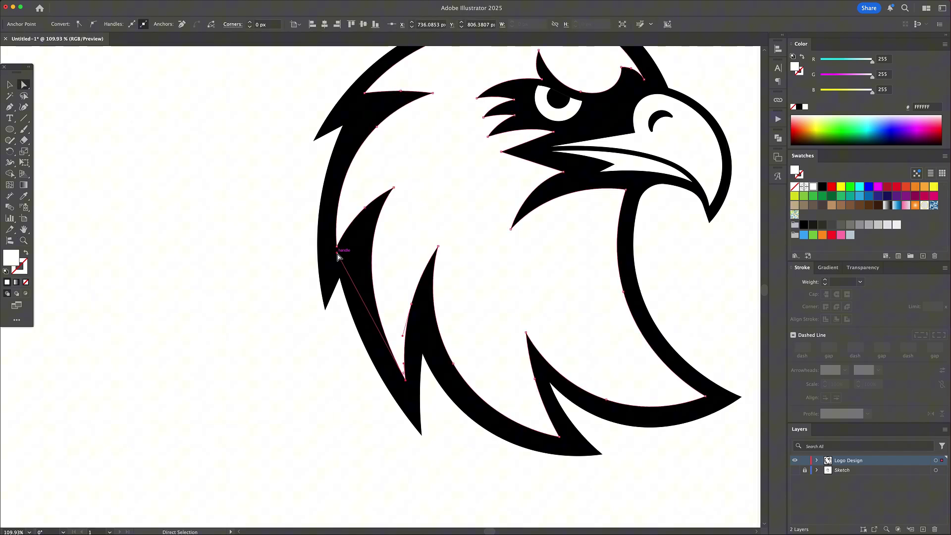
left_click(325, 246)
left_click_drag(324, 244, 324, 262)
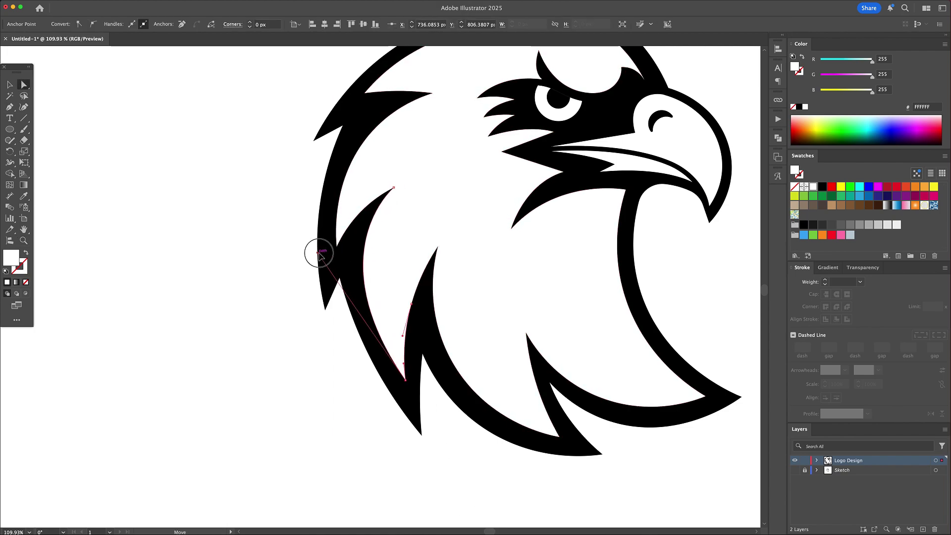
key("v")
left_click_drag(349, 297, 427, 355)
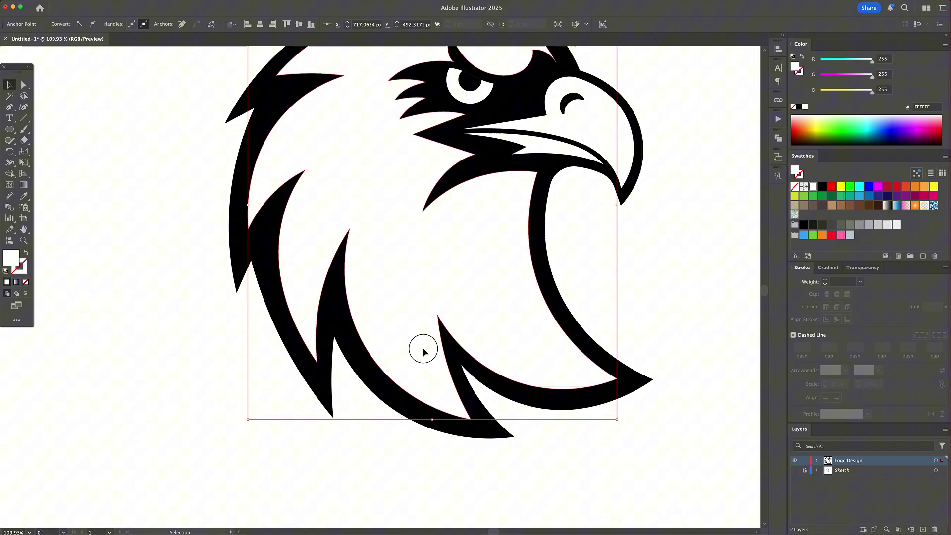
- Add a pointed feather wedge on the left and adjust the left feather anchors
key("p")
left_click(438, 318)
left_click_drag(469, 417, 429, 376)
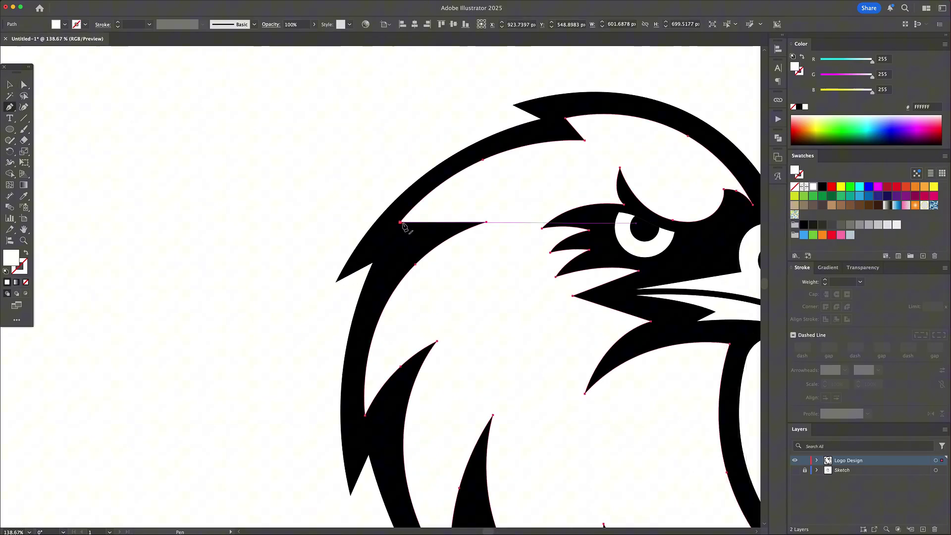
left_click(401, 223)
left_click(364, 417)
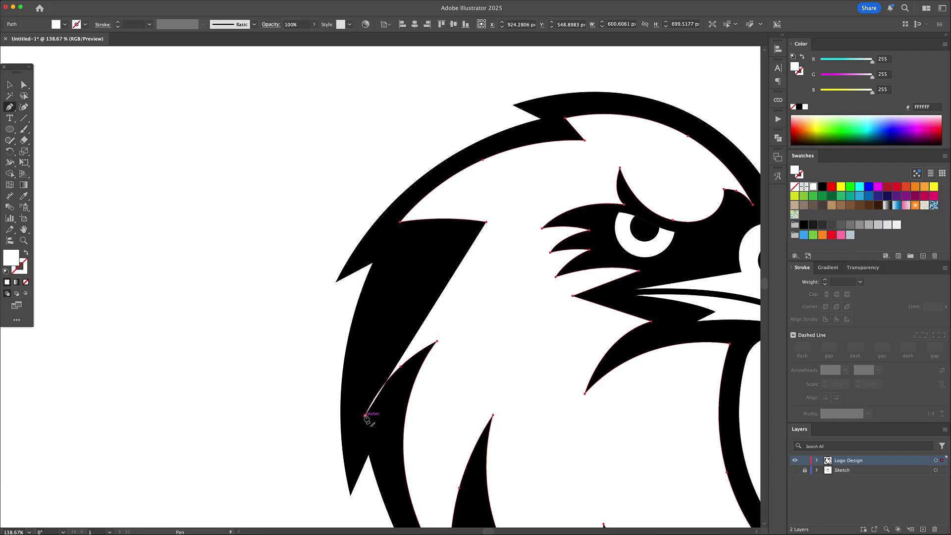
key("a")
left_click_drag(468, 223, 341, 301)
left_click_drag(402, 223, 457, 223)
left_click(309, 308)
scroll(357, 164, "up", 5)
- Draw a pupil circle inside the eye, then select the beak and head shapes
key("l")
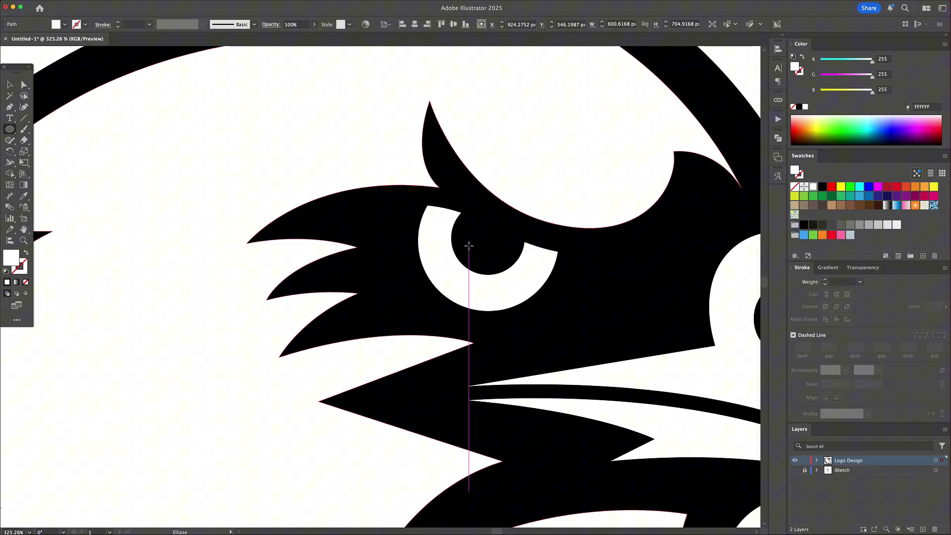
left_click_drag(468, 245, 490, 264)
scroll(468, 245, "down", 3)
key("v")
left_click(600, 226)
left_click(520, 208, "shift")
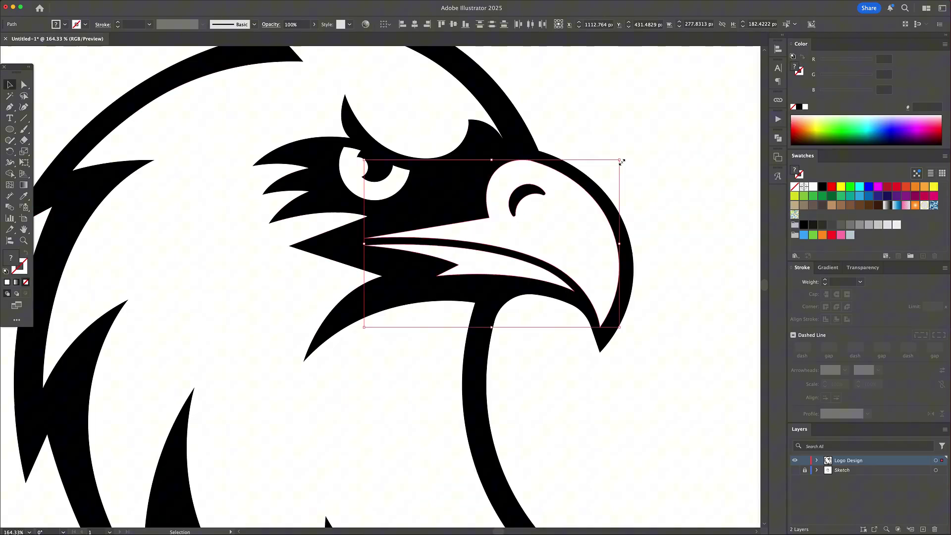